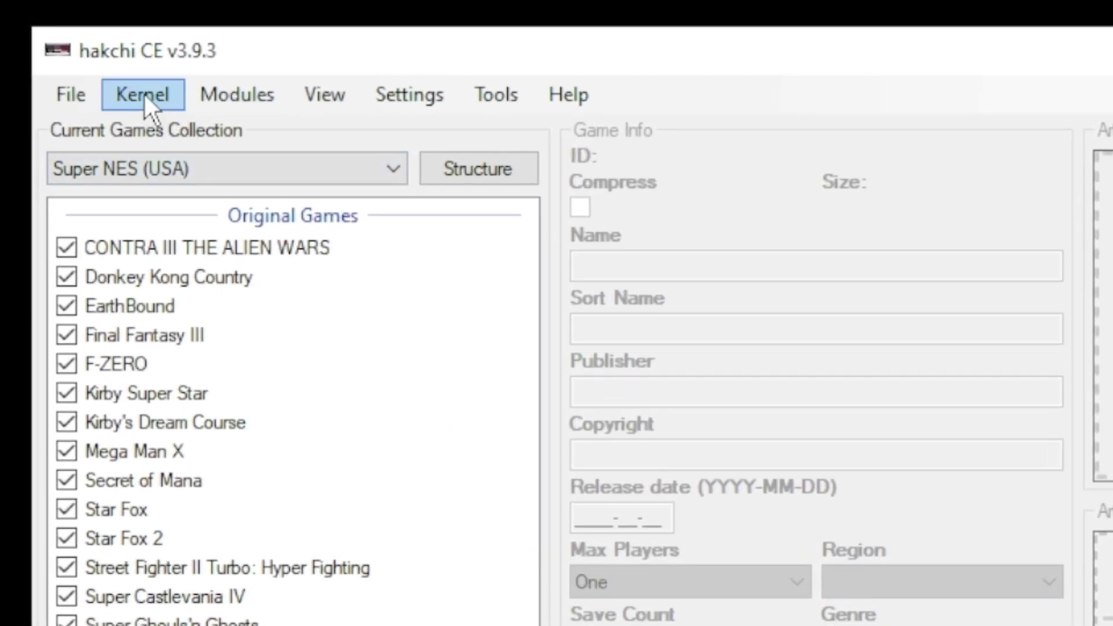
Flash the custom kernel onto the SNES mini from Kernel > Install / Repair
{"action": "left_click", "coordinate": [144, 95]}
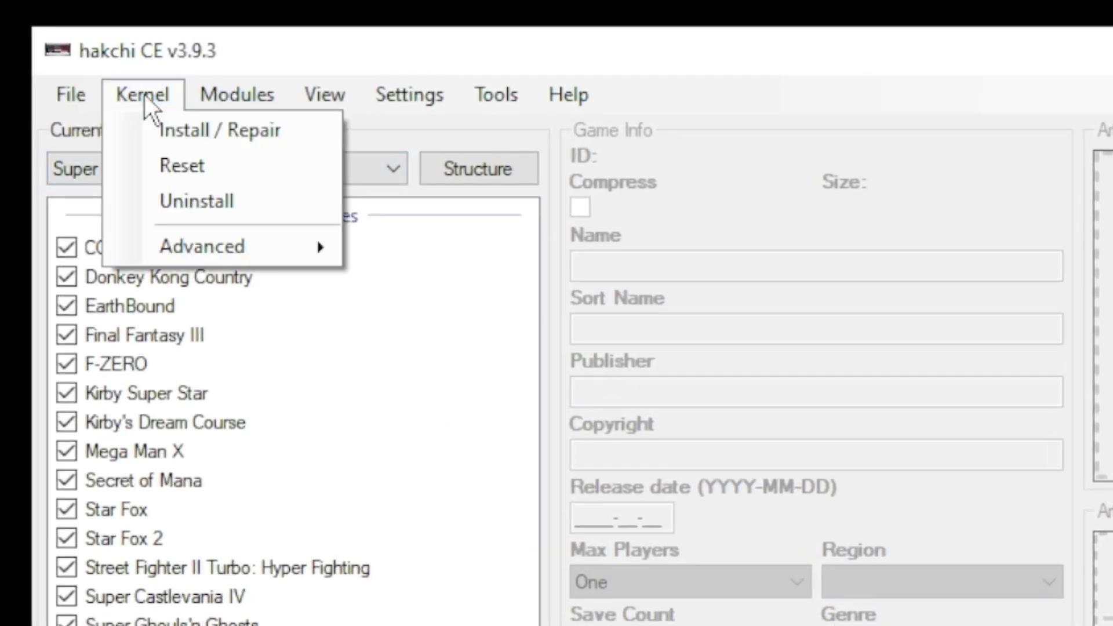
{"action": "left_click", "coordinate": [191, 139]}
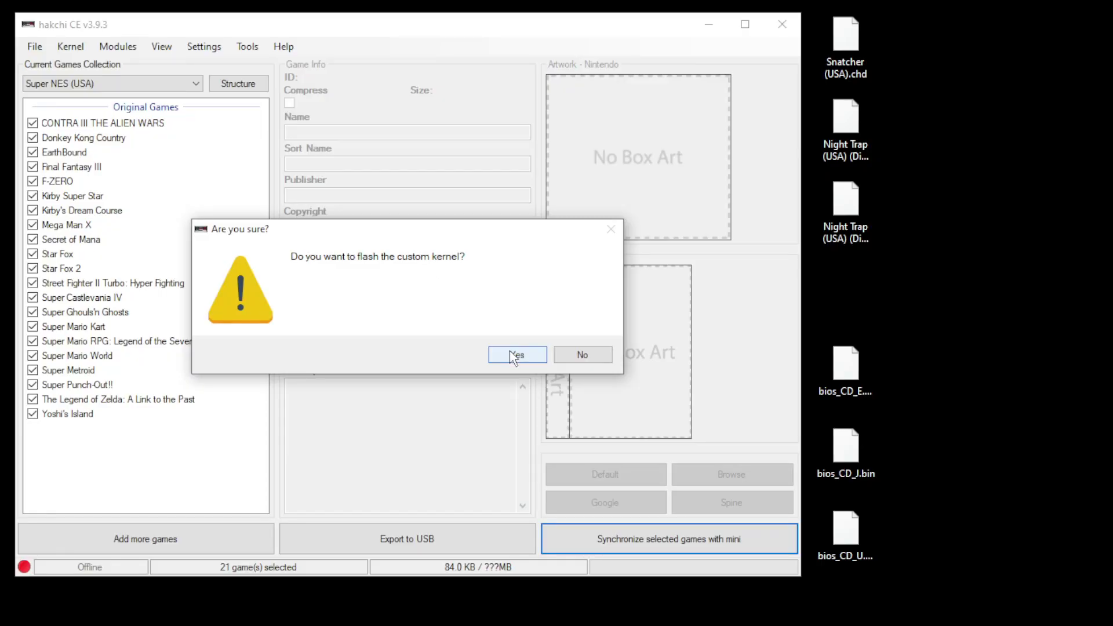
{"action": "left_click", "coordinate": [510, 351]}
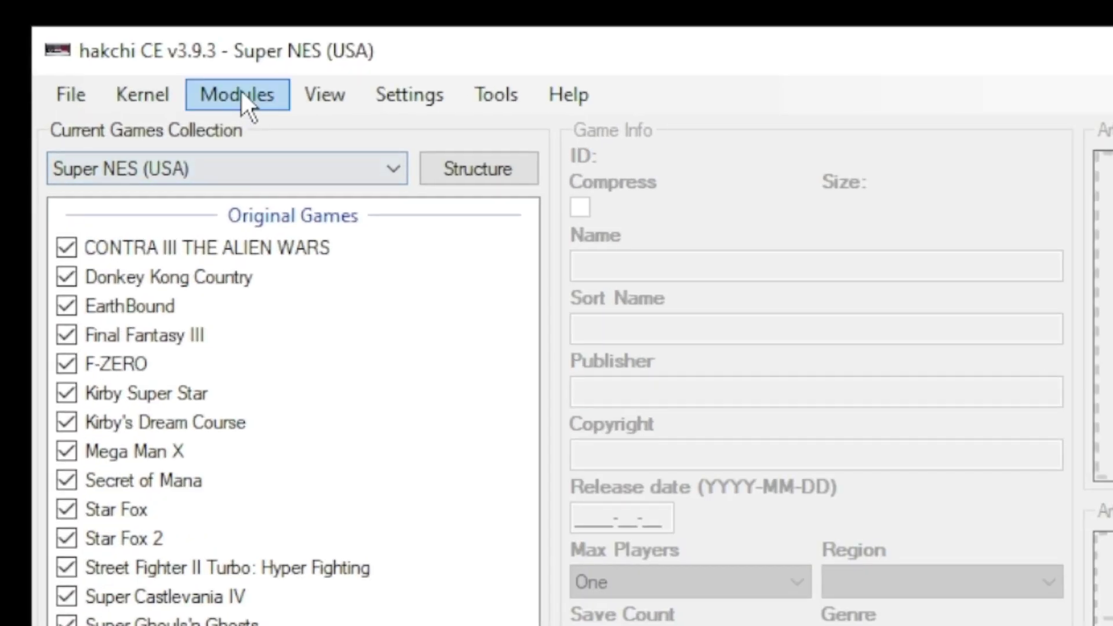
Download the RetroArch 1.9.10 Ozone build from KMFD's Mod Hub
{"action": "left_click", "coordinate": [120, 45]}
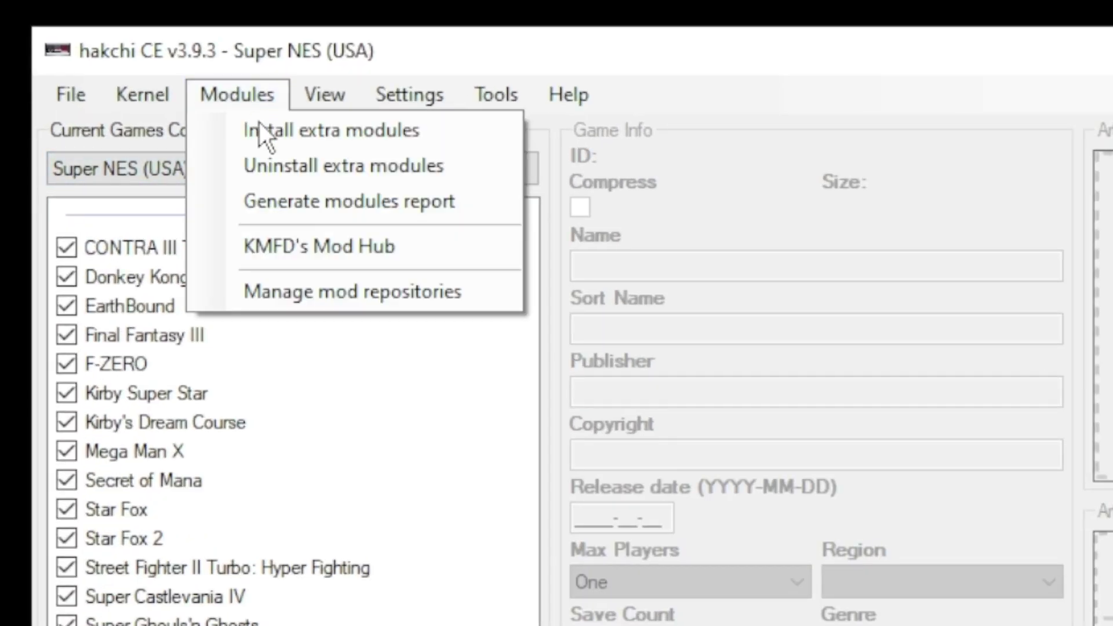
{"action": "left_click", "coordinate": [309, 243]}
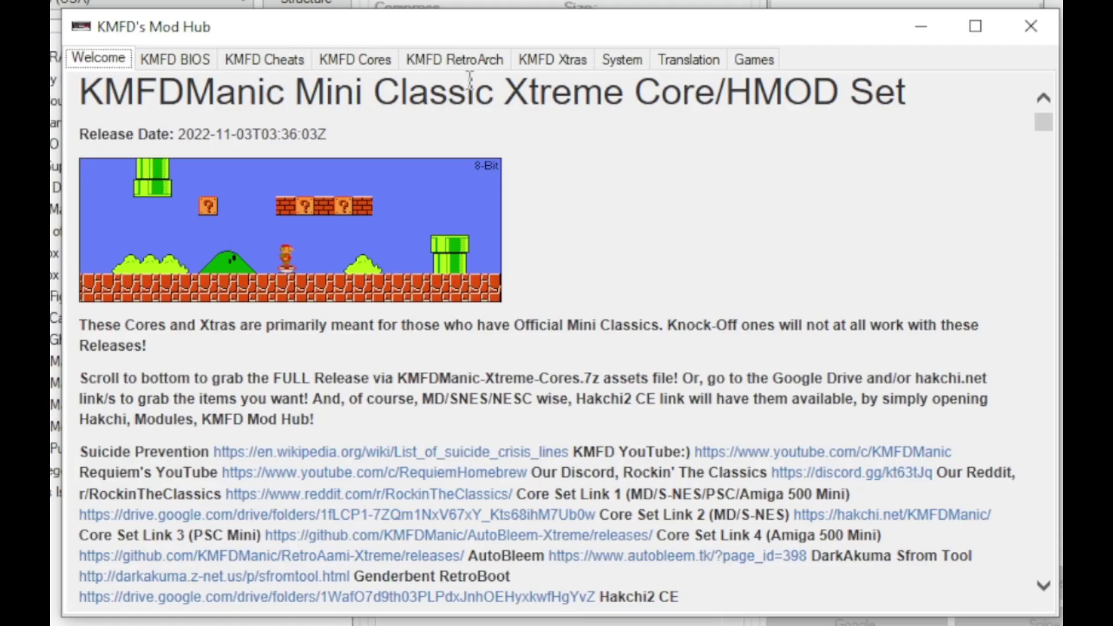
{"action": "left_click", "coordinate": [470, 57]}
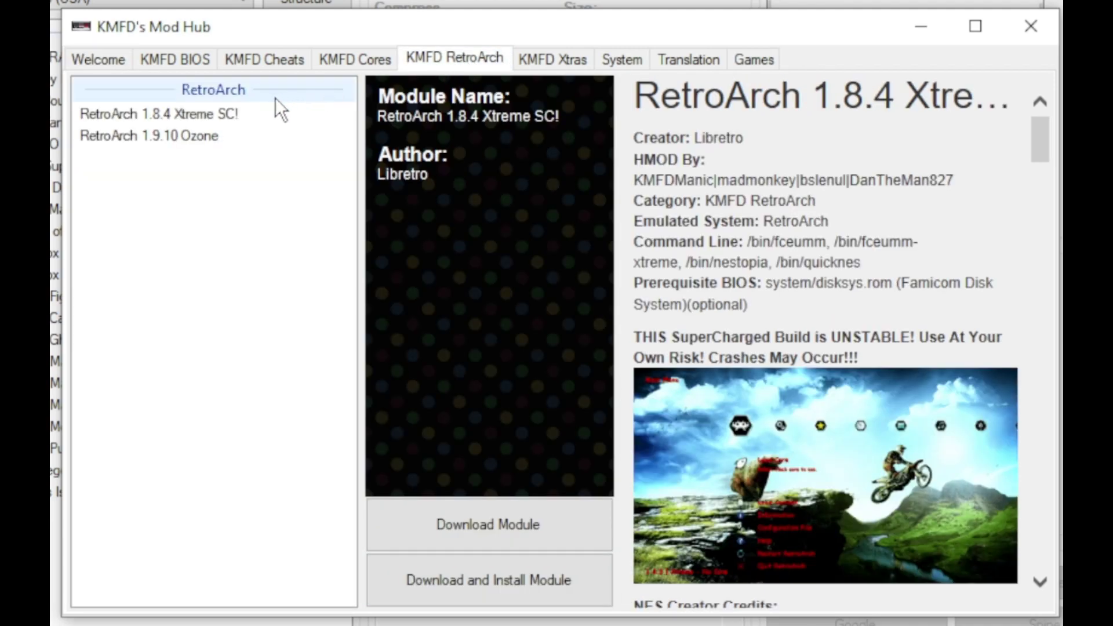
{"action": "left_click", "coordinate": [205, 118]}
{"action": "left_click", "coordinate": [200, 138]}
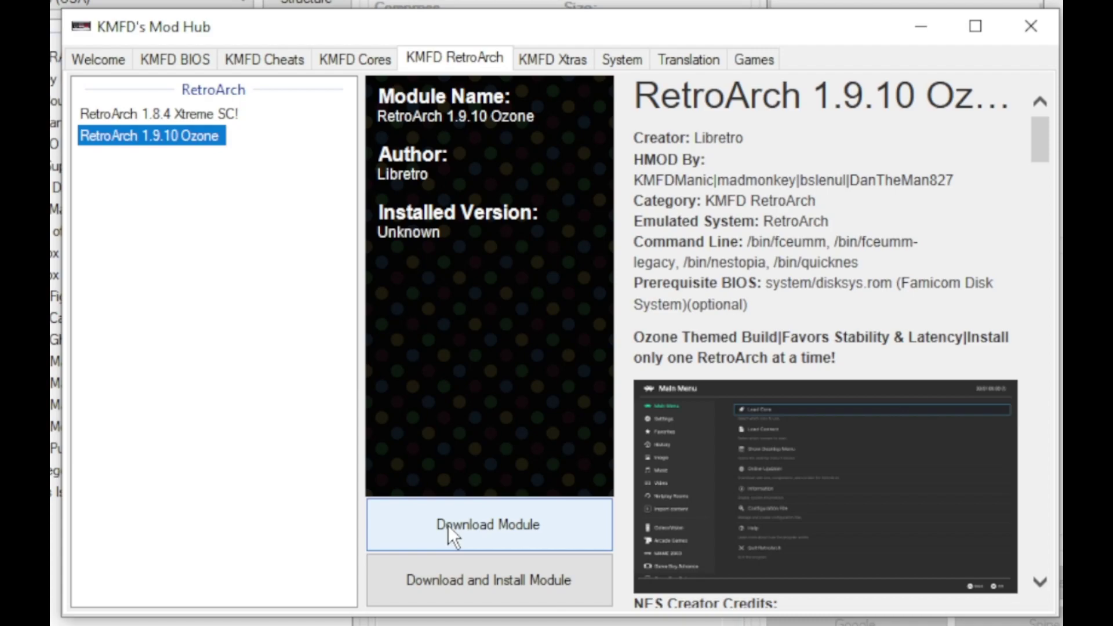
Download the Genesis Xtreme GX core and close the Mod Hub
{"action": "left_click", "coordinate": [358, 57]}
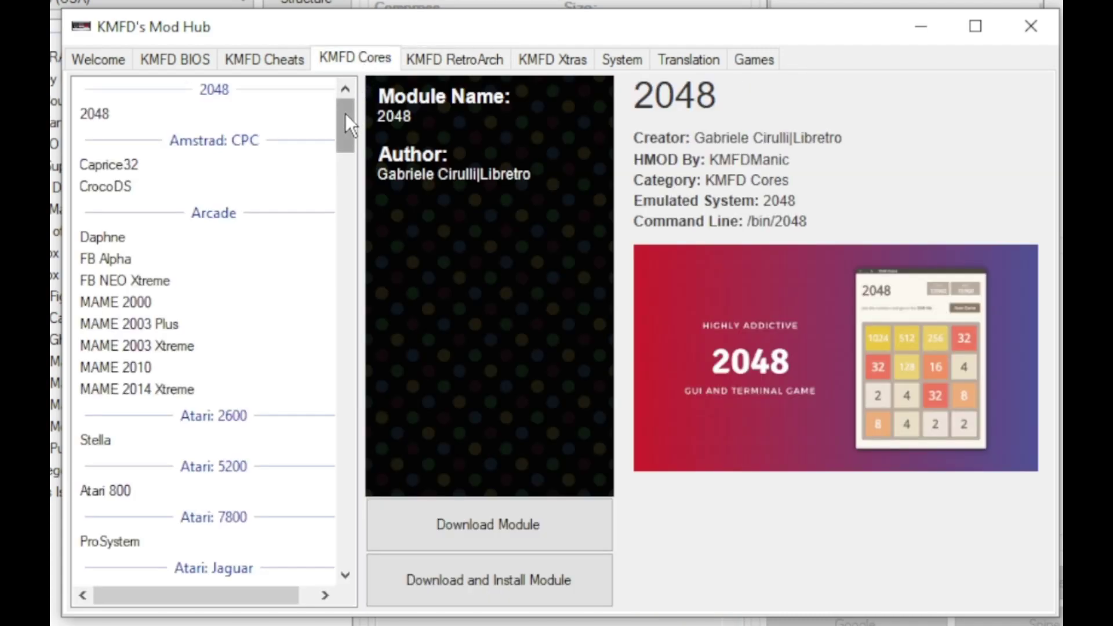
{"action": "left_click_drag", "start_coordinate": [346, 116], "coordinate": [346, 450]}
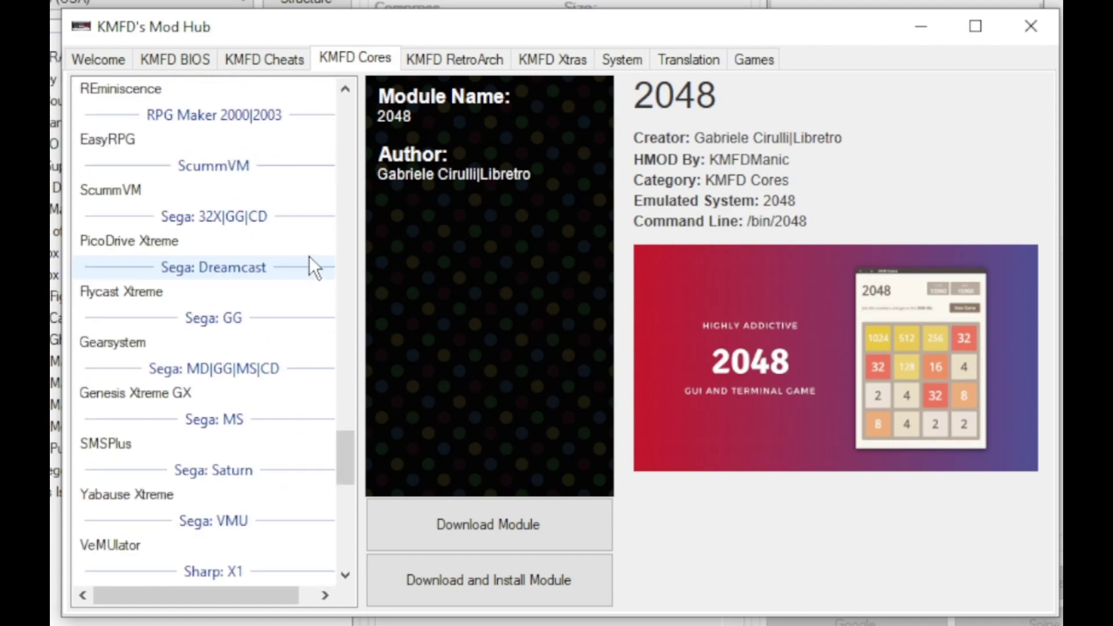
{"action": "left_click", "coordinate": [160, 395]}
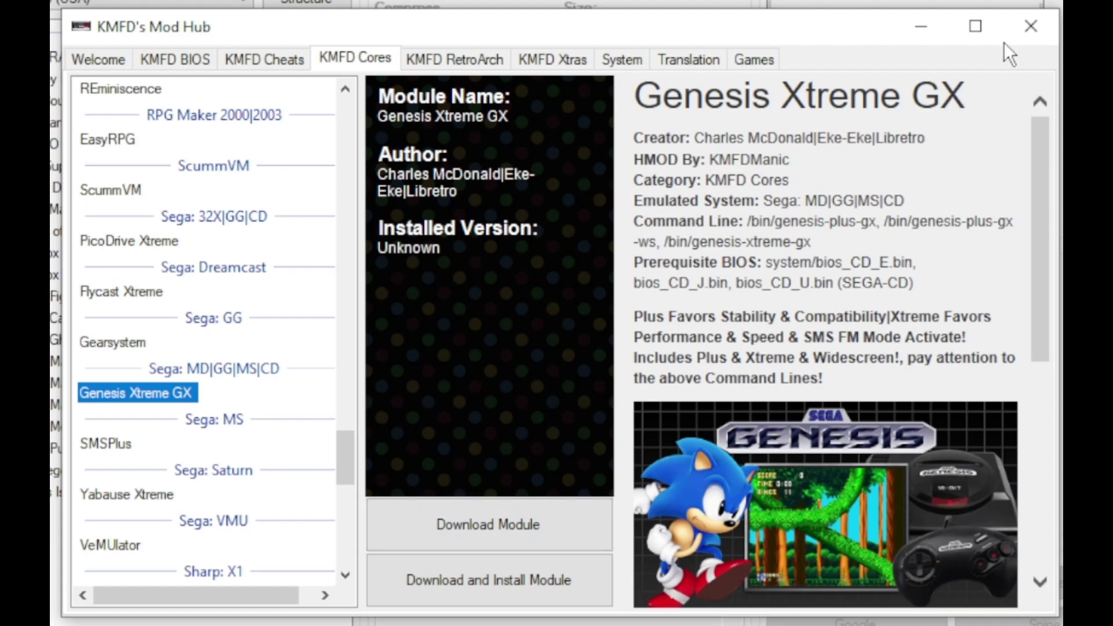
{"action": "left_click", "coordinate": [1032, 26]}
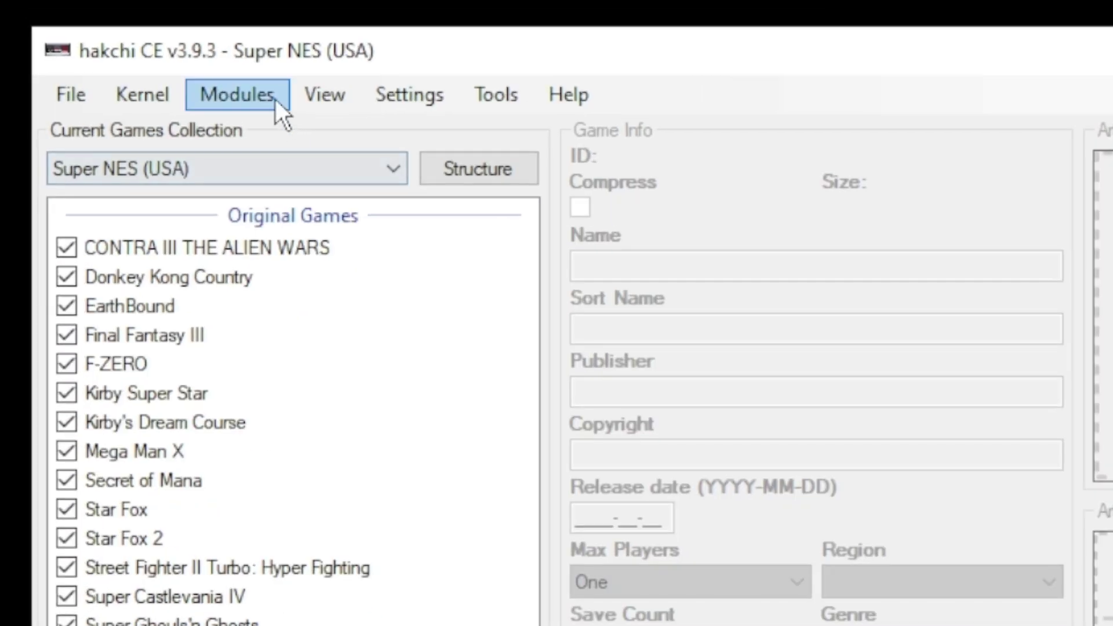
Install the Genesis Xtreme GX and RetroArch 1.9.10 Ozone modules onto the mini
{"action": "left_click", "coordinate": [137, 43]}
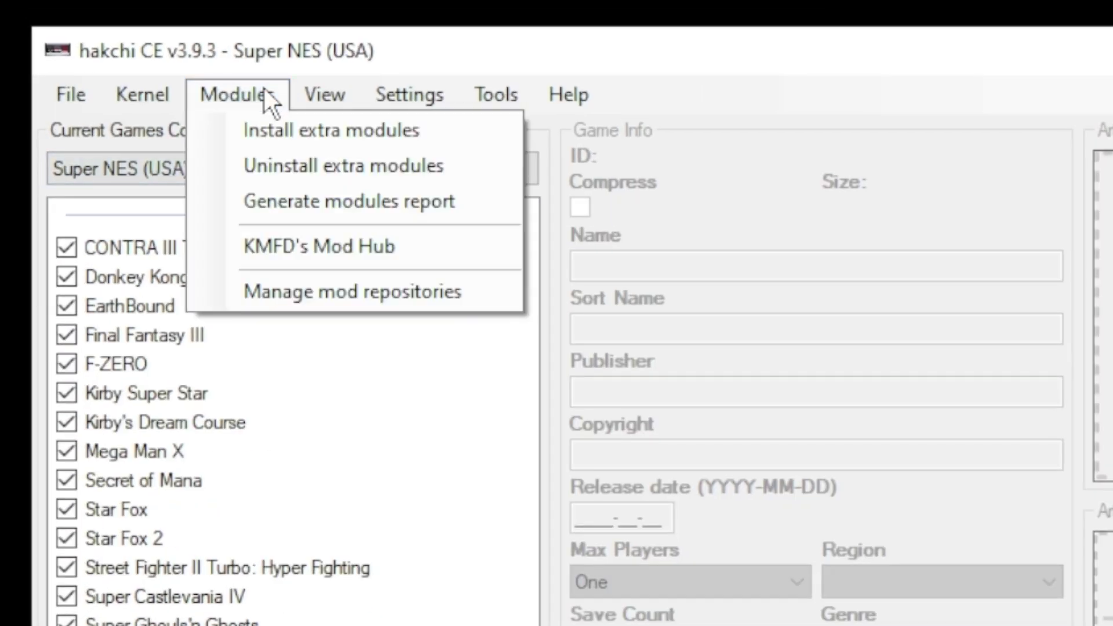
{"action": "left_click", "coordinate": [267, 127]}
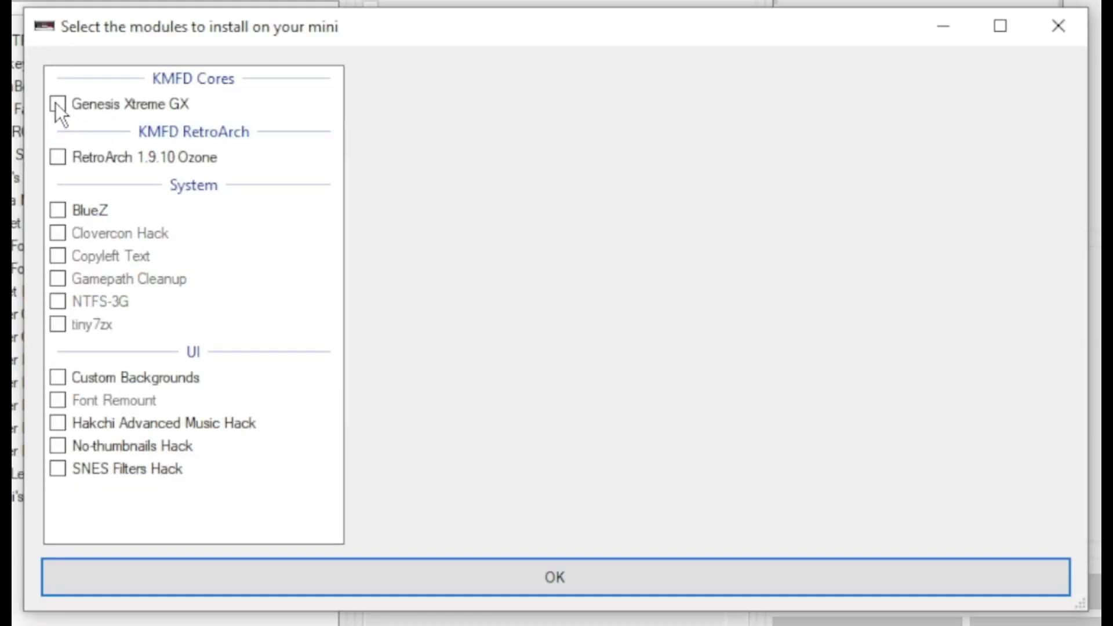
{"action": "left_click", "coordinate": [58, 105]}
{"action": "left_click", "coordinate": [492, 580]}
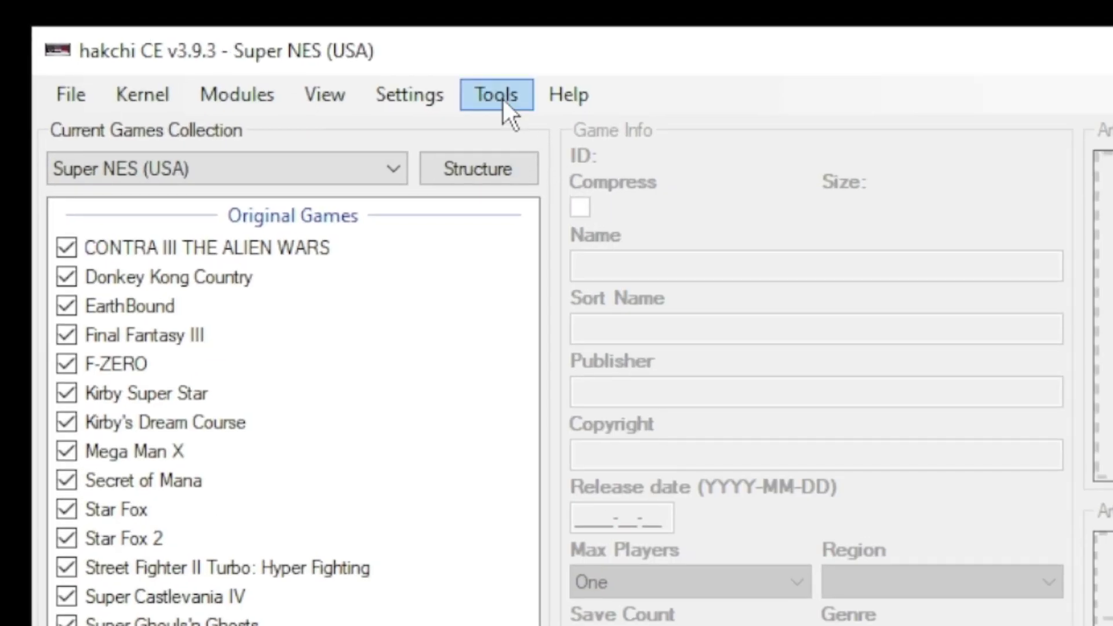
Copy bios_CD_E.bin, bios_CD_J.bin and bios_CD_U.bin into the mini's etc/libretro/system folder over FTP
{"action": "left_click", "coordinate": [249, 48]}
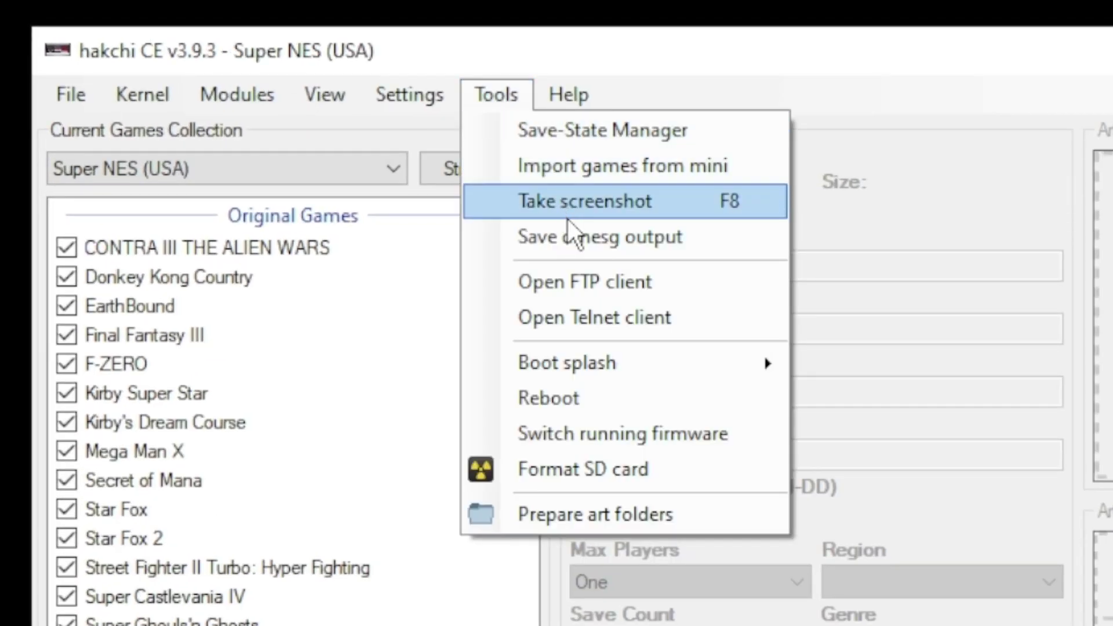
{"action": "left_click", "coordinate": [632, 287]}
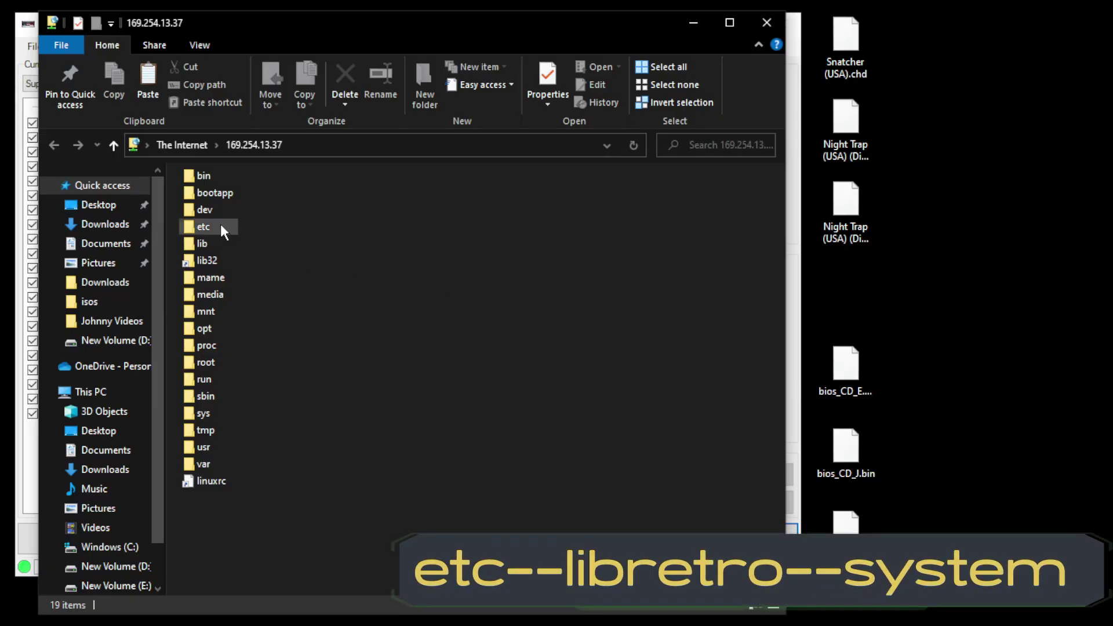
{"action": "double_click", "coordinate": [221, 226]}
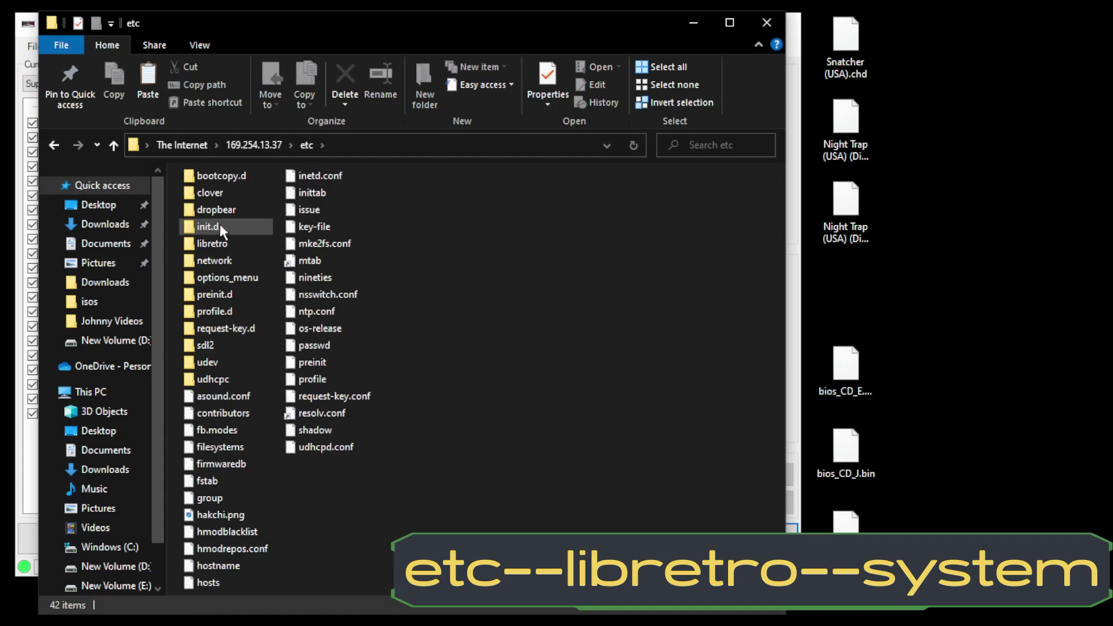
{"action": "double_click", "coordinate": [221, 242]}
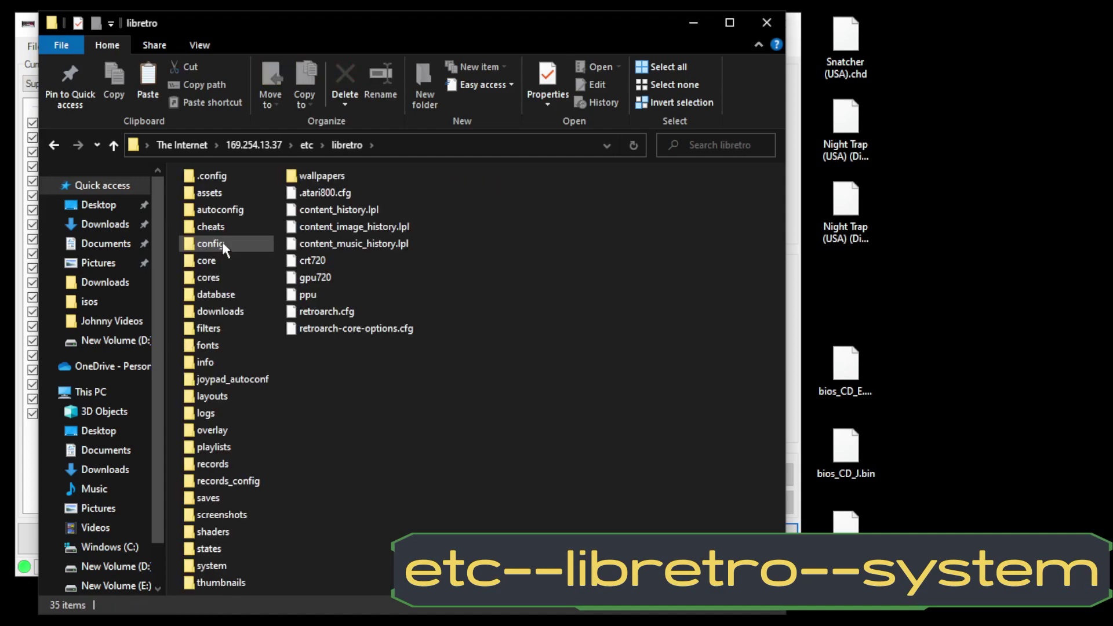
{"action": "double_click", "coordinate": [238, 565]}
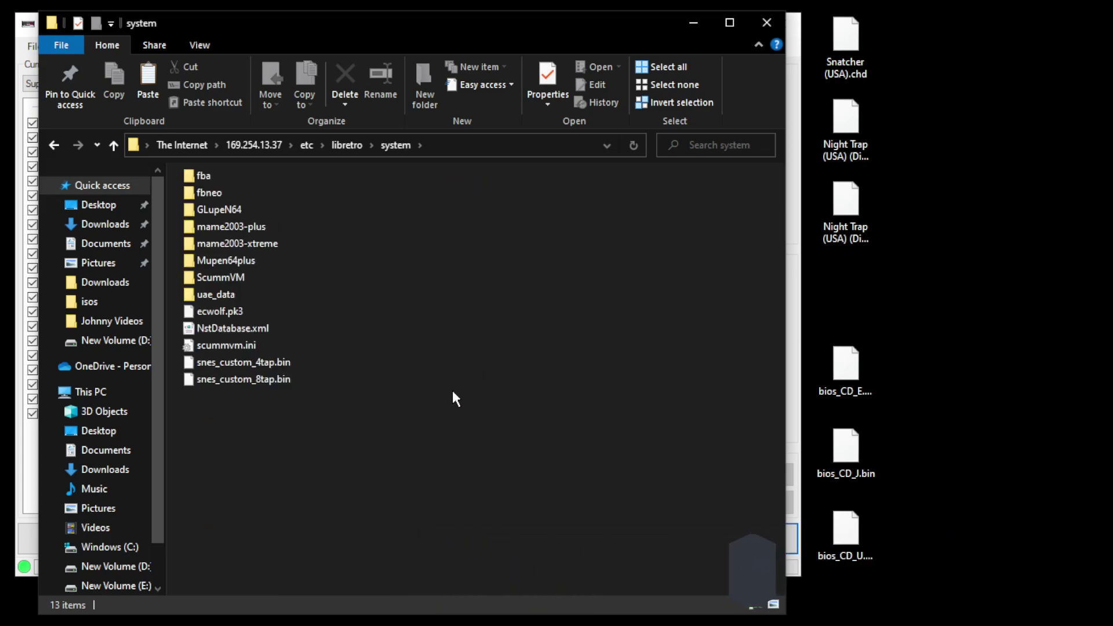
{"action": "left_click_drag", "start_coordinate": [934, 576], "coordinate": [544, 342]}
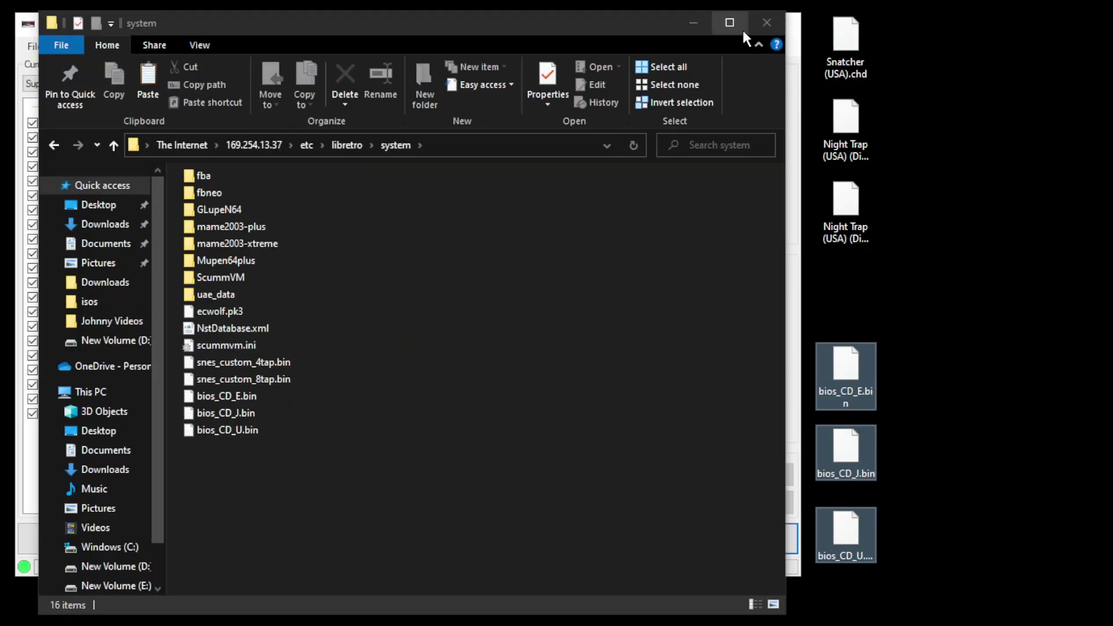
{"action": "left_click", "coordinate": [751, 19]}
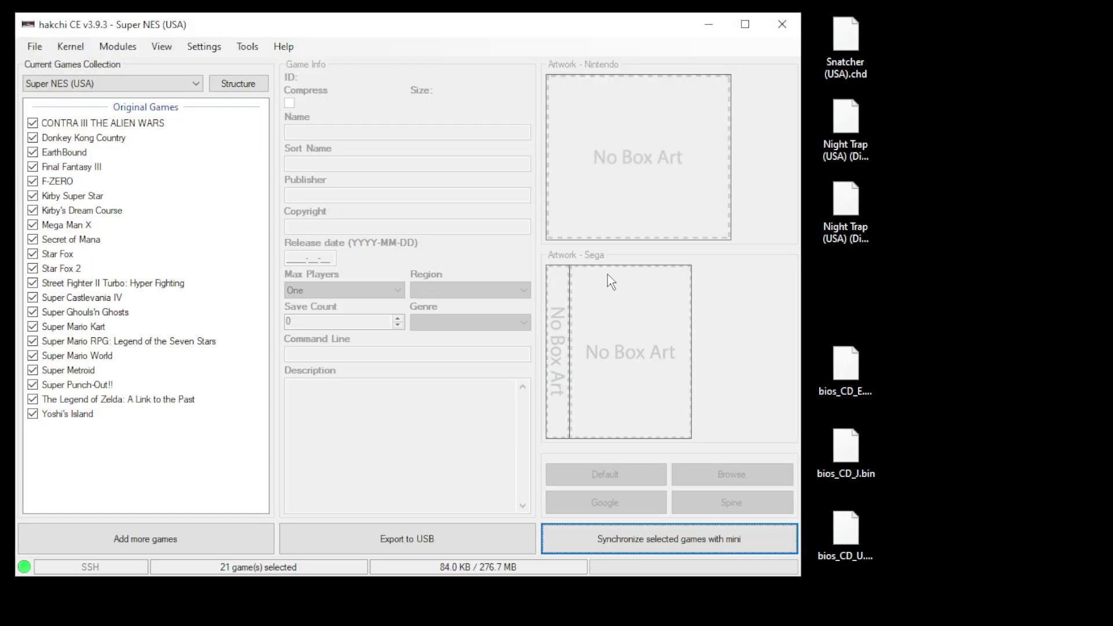
Add the Snatcher and both Night Trap .chd files from the desktop to hakchi
{"action": "left_click", "coordinate": [846, 203]}
{"action": "left_click", "coordinate": [848, 138]}
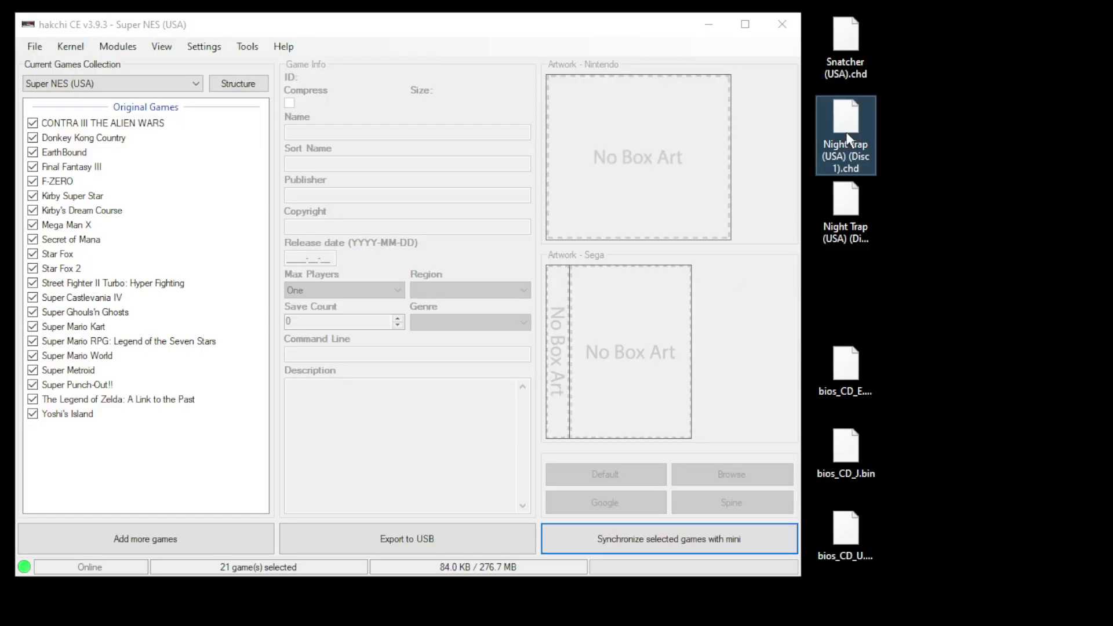
{"action": "left_click", "coordinate": [848, 64]}
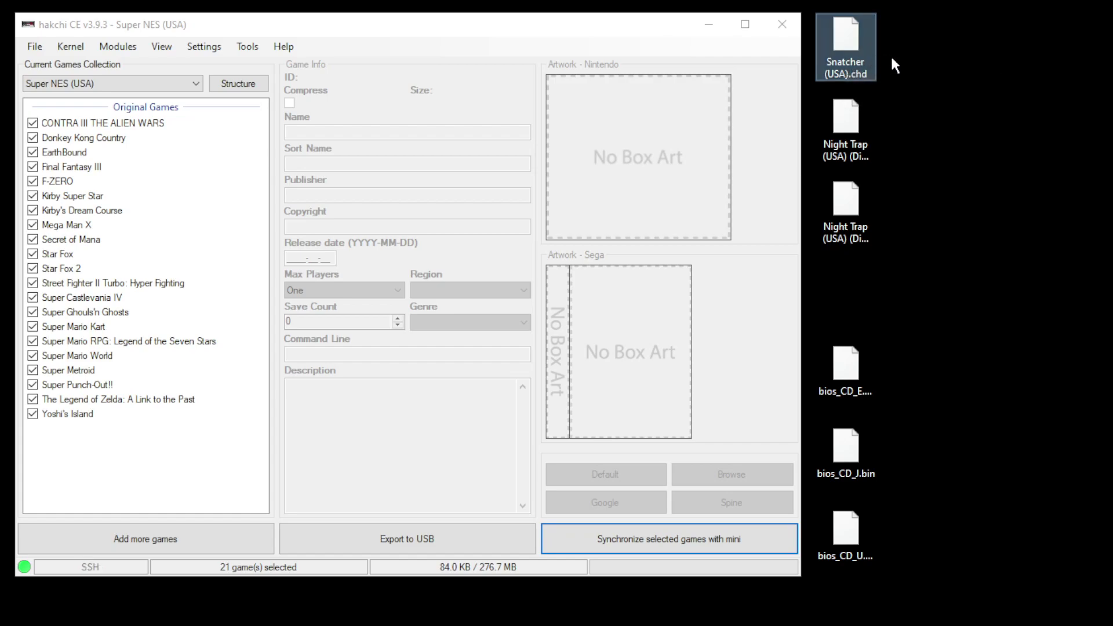
{"action": "left_click_drag", "start_coordinate": [974, 306], "coordinate": [205, 198]}
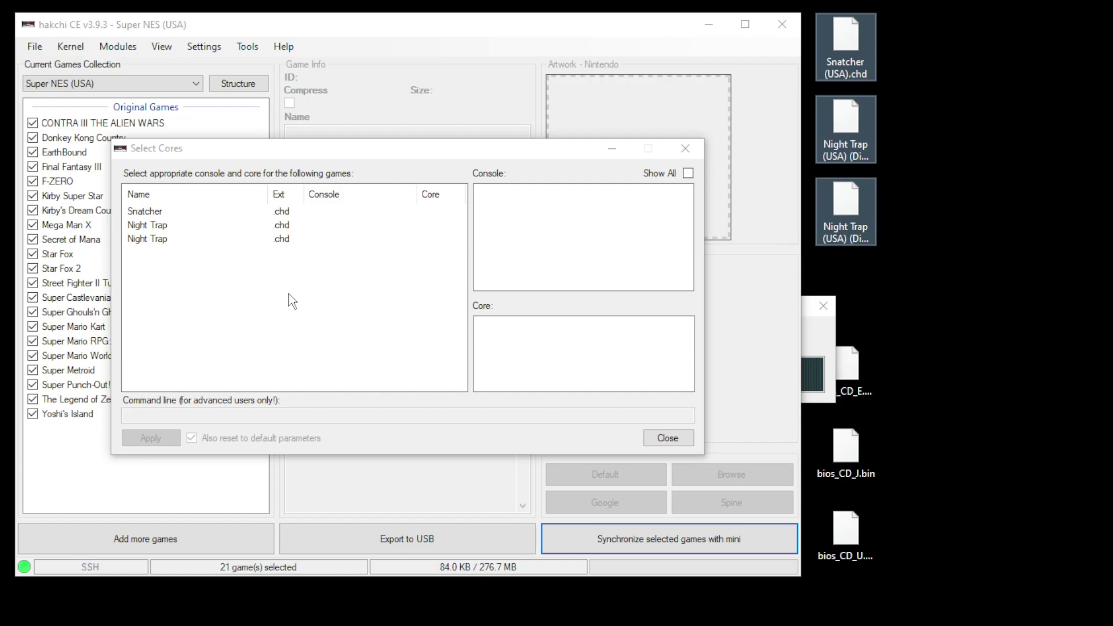
{"action": "key", "text": "Escape"}
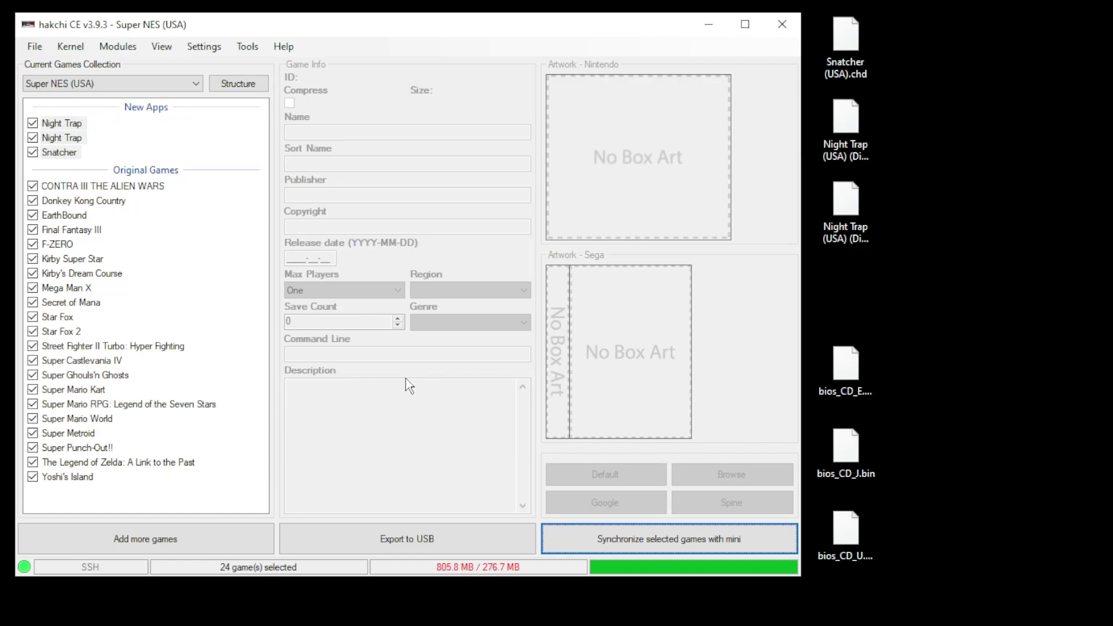
Assign Snatcher and both Night Trap discs the Sega - Mega-CD - Sega CD console and Genesis Plus GX core
{"action": "left_click", "coordinate": [142, 163]}
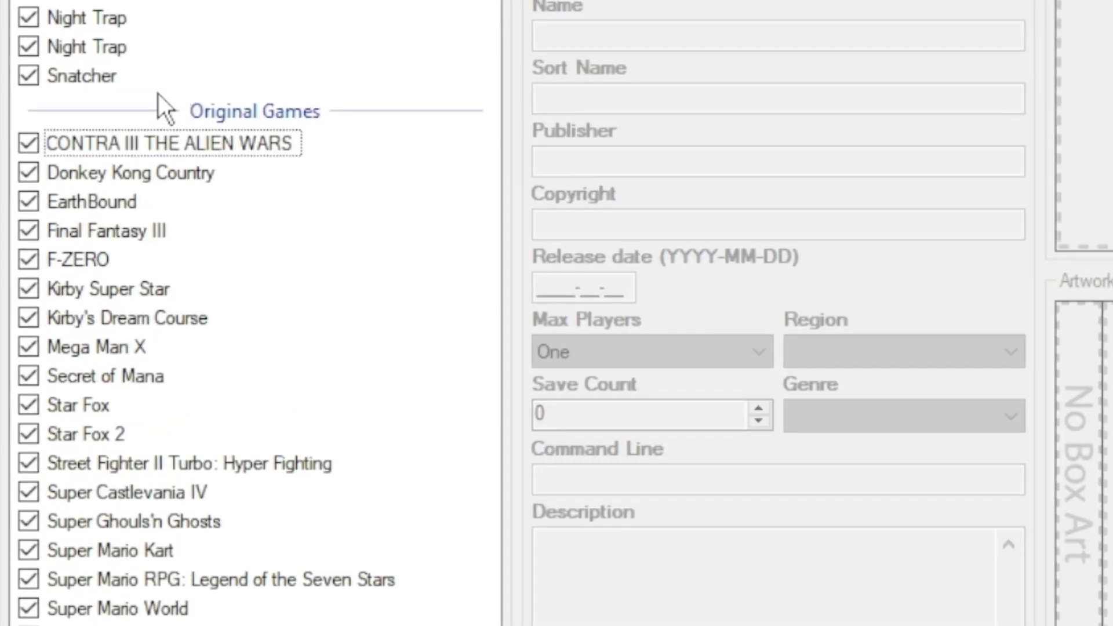
{"action": "left_click_drag", "start_coordinate": [159, 94], "coordinate": [60, 10]}
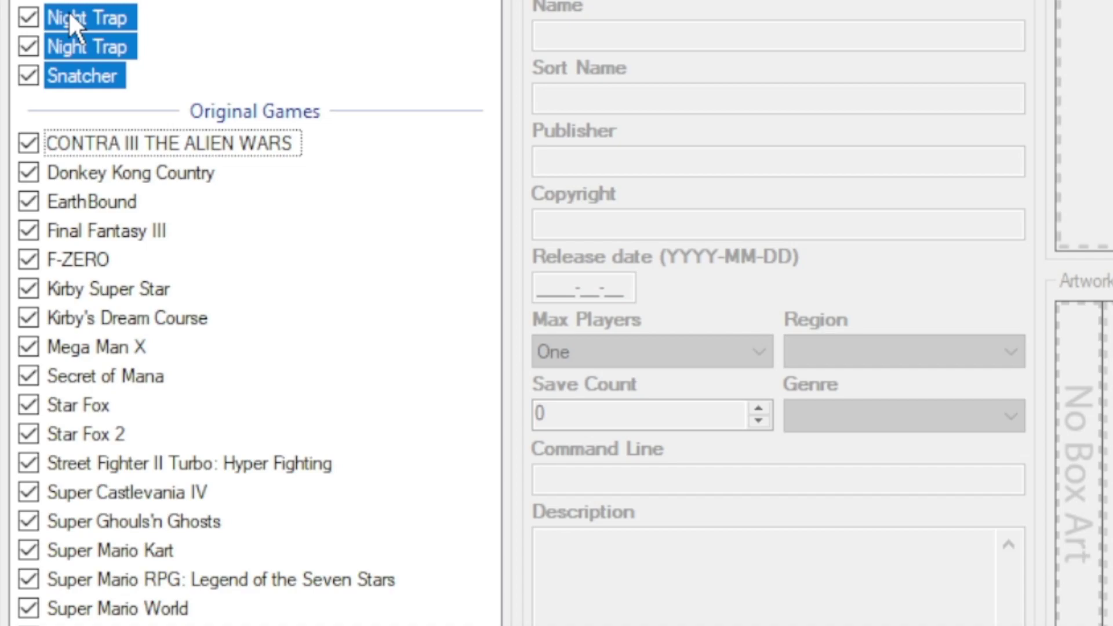
{"action": "right_click", "coordinate": [70, 14]}
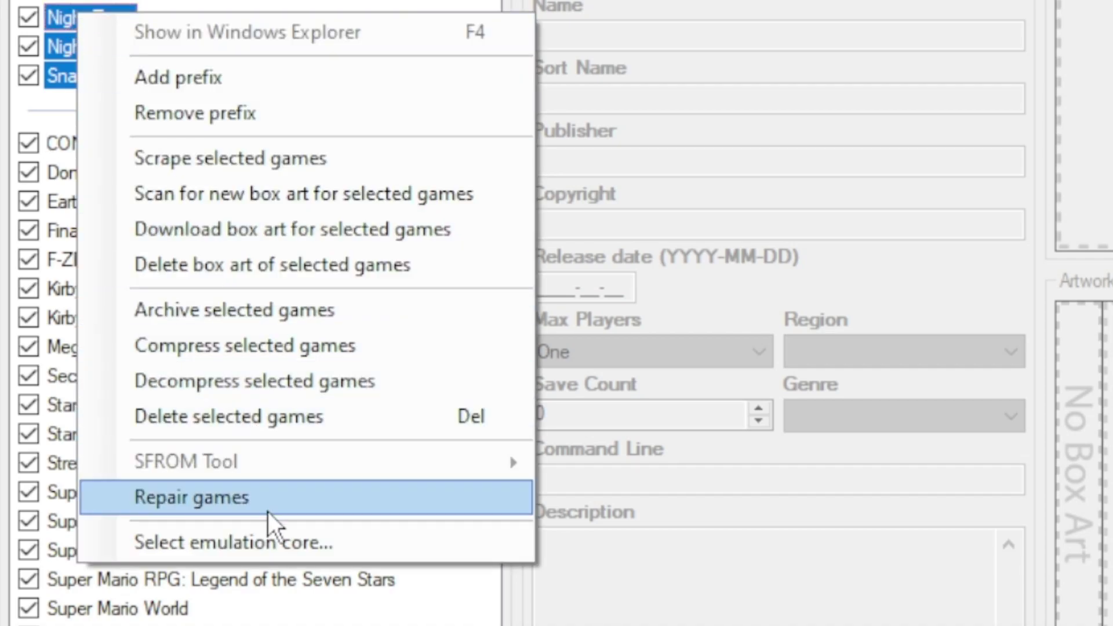
{"action": "left_click", "coordinate": [277, 547]}
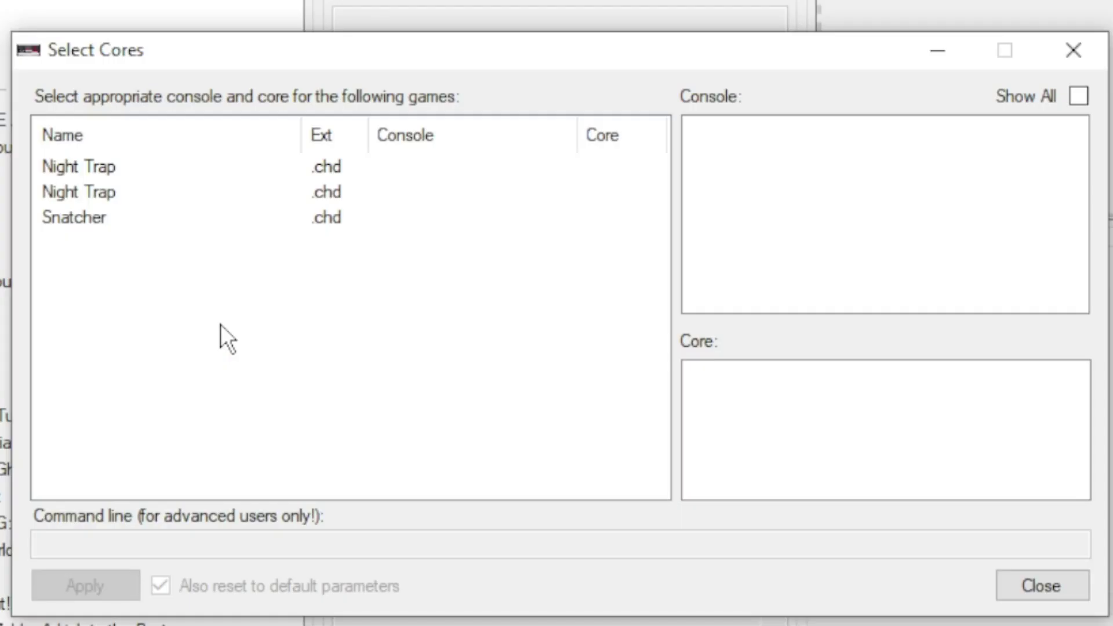
{"action": "left_click_drag", "start_coordinate": [220, 325], "coordinate": [58, 162]}
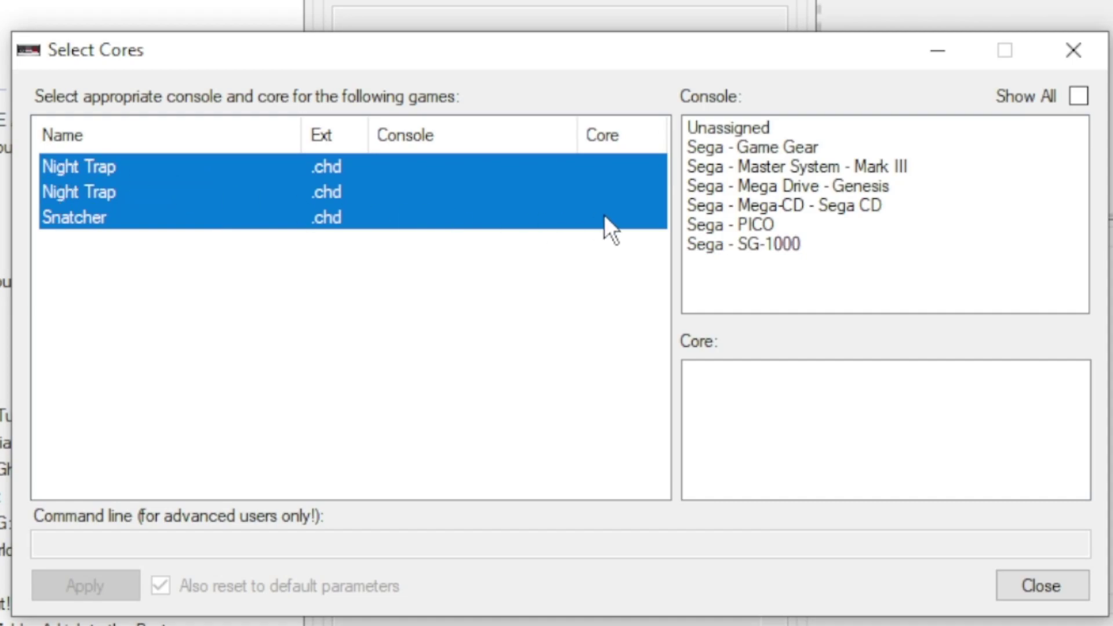
{"action": "left_click", "coordinate": [816, 207]}
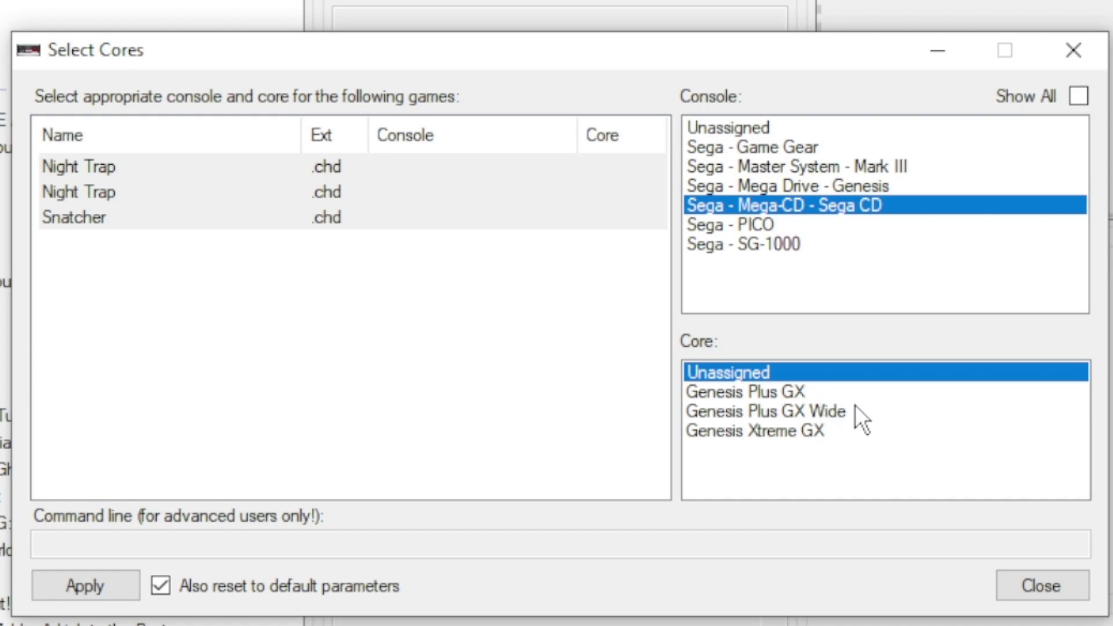
{"action": "left_click", "coordinate": [778, 391]}
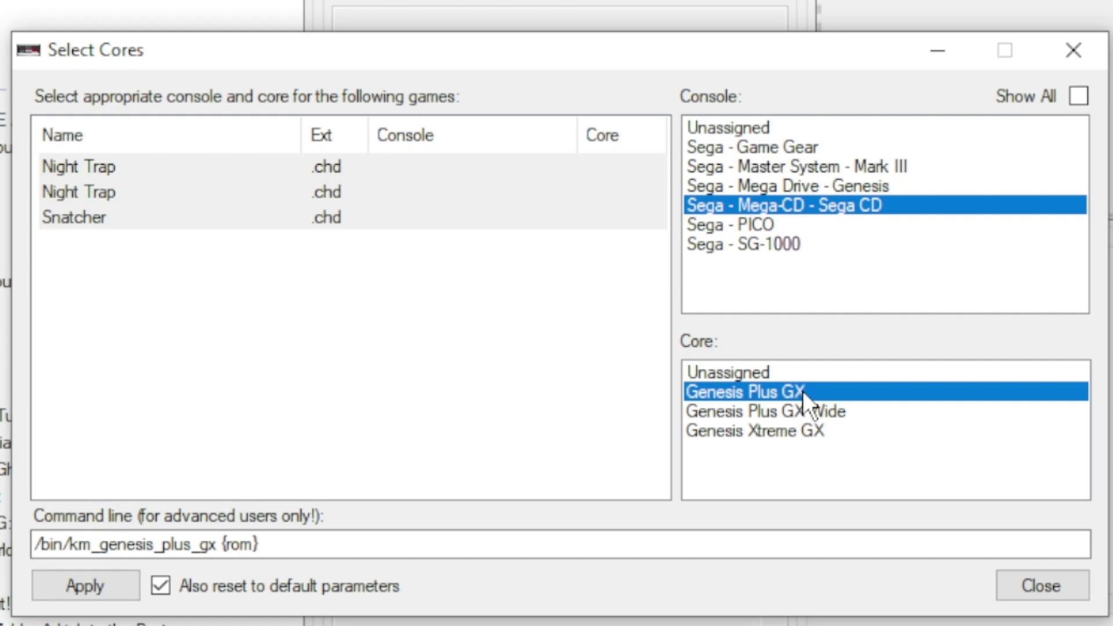
{"action": "left_click", "coordinate": [93, 589]}
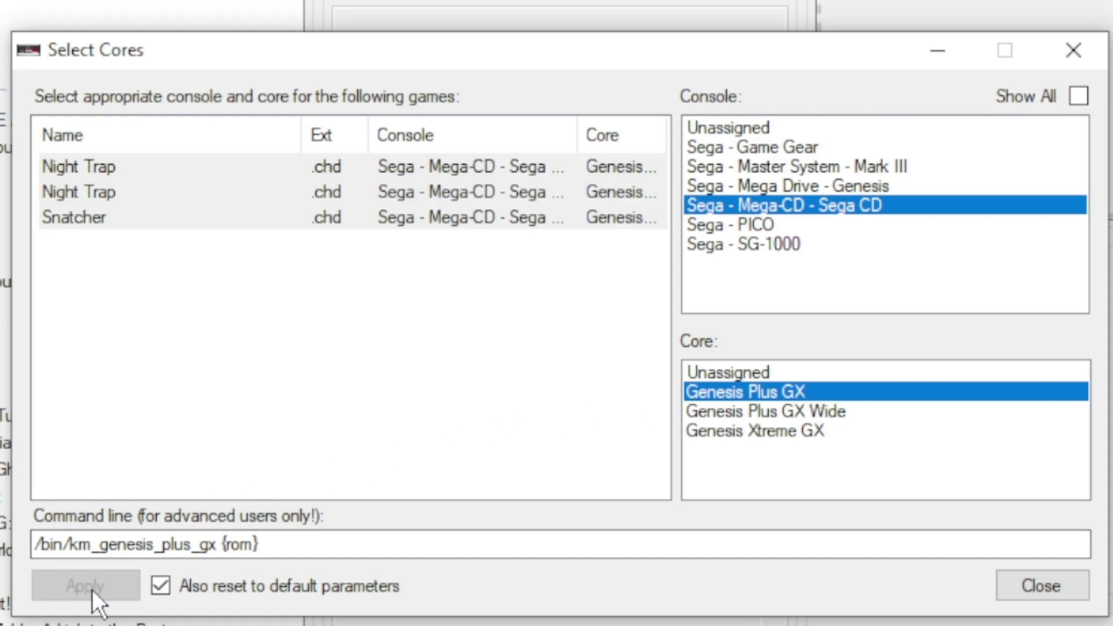
{"action": "left_click", "coordinate": [1020, 590]}
Review each Sega CD game entry's details, then clear the selection
{"action": "left_click", "coordinate": [69, 463]}
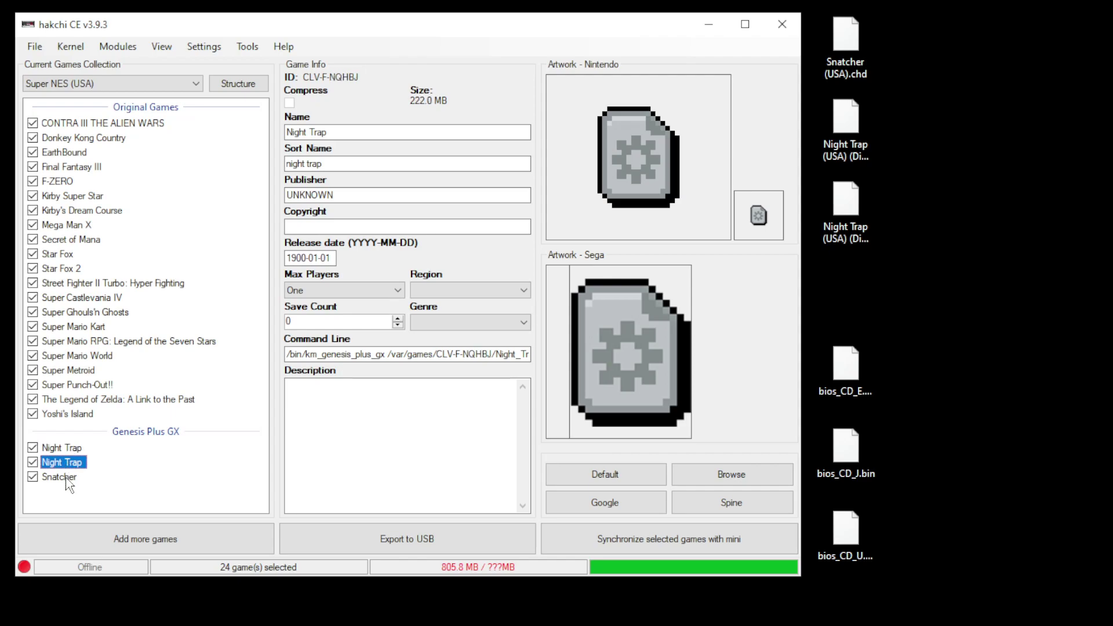
{"action": "left_click", "coordinate": [68, 480]}
{"action": "left_click", "coordinate": [69, 464]}
{"action": "left_click", "coordinate": [69, 450]}
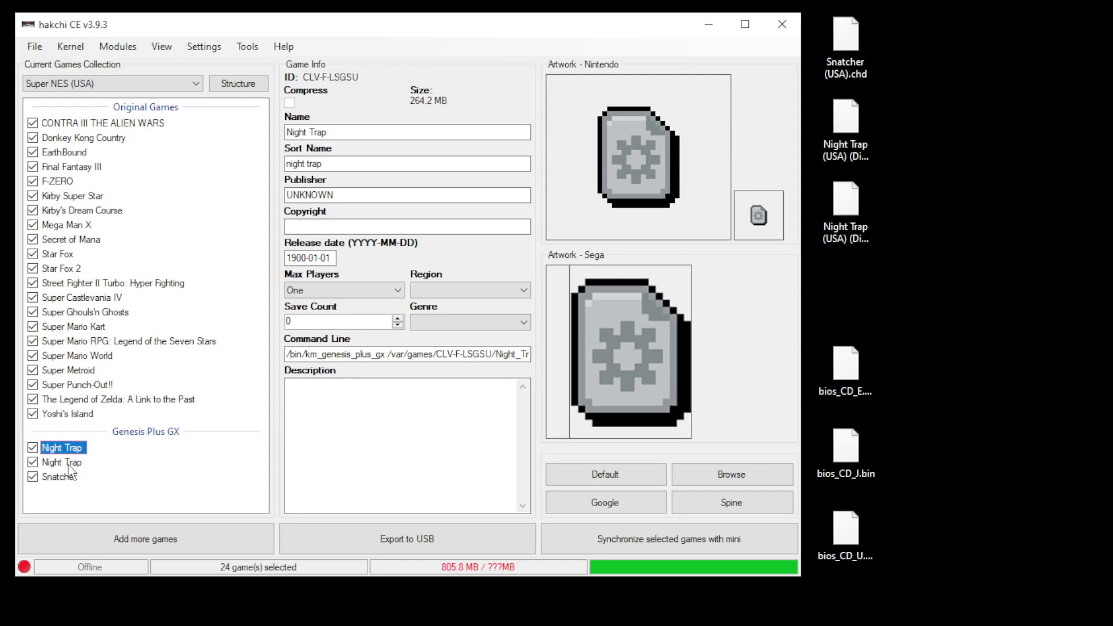
{"action": "left_click", "coordinate": [69, 476]}
{"action": "left_click", "coordinate": [114, 508]}
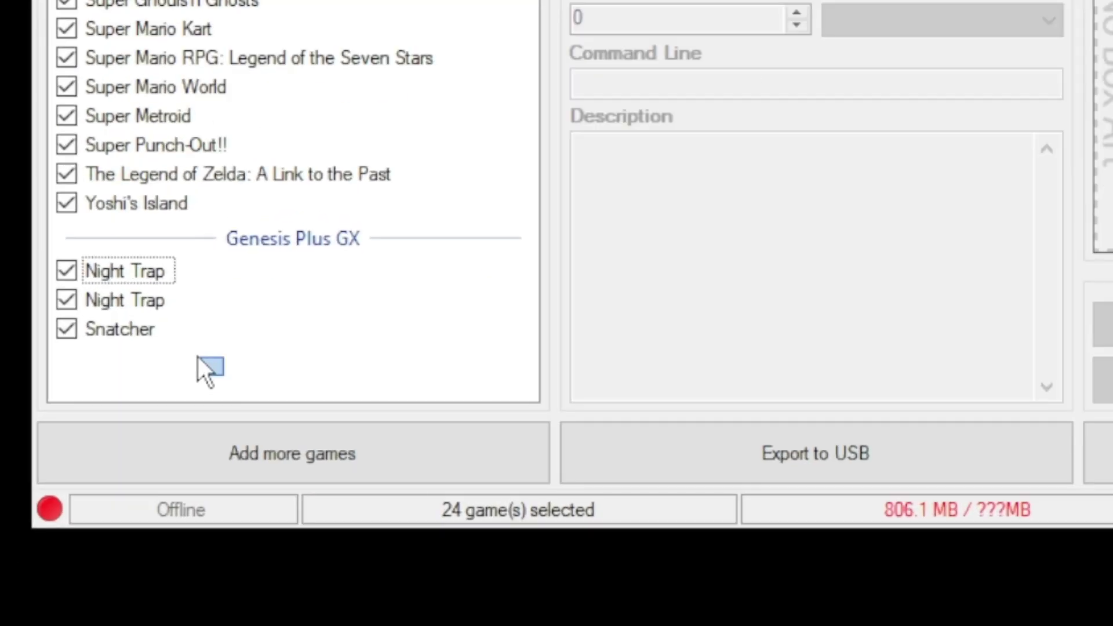
Scrape box art and info for the three Sega CD games, choosing the Night Trap (Sega CD) match
{"action": "left_click_drag", "start_coordinate": [110, 500], "coordinate": [53, 443]}
{"action": "right_click", "coordinate": [52, 444]}
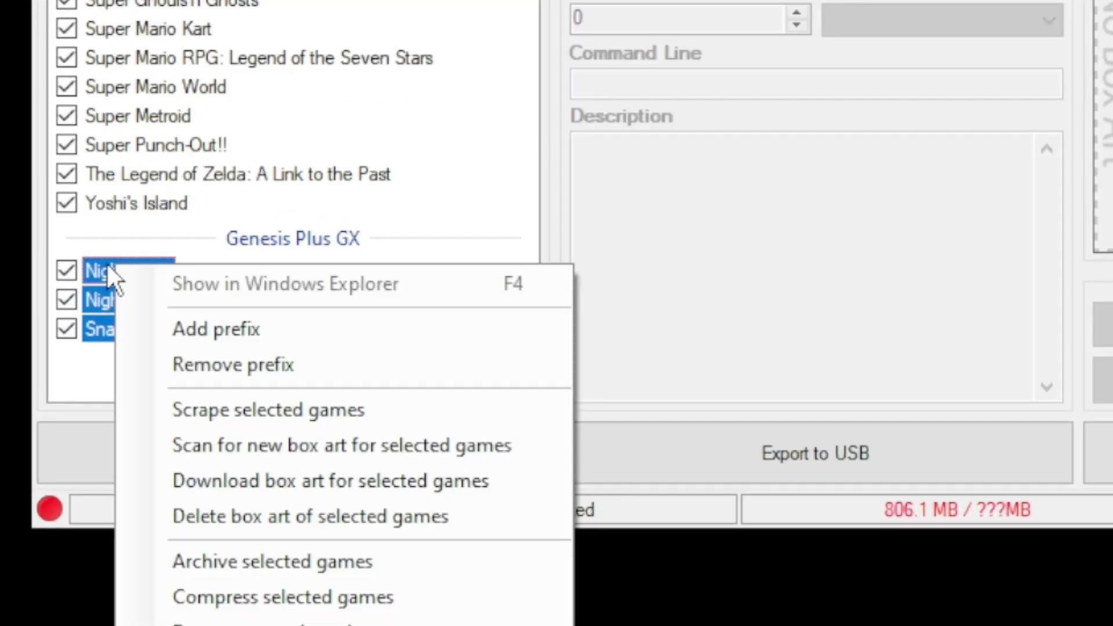
{"action": "left_click", "coordinate": [256, 409]}
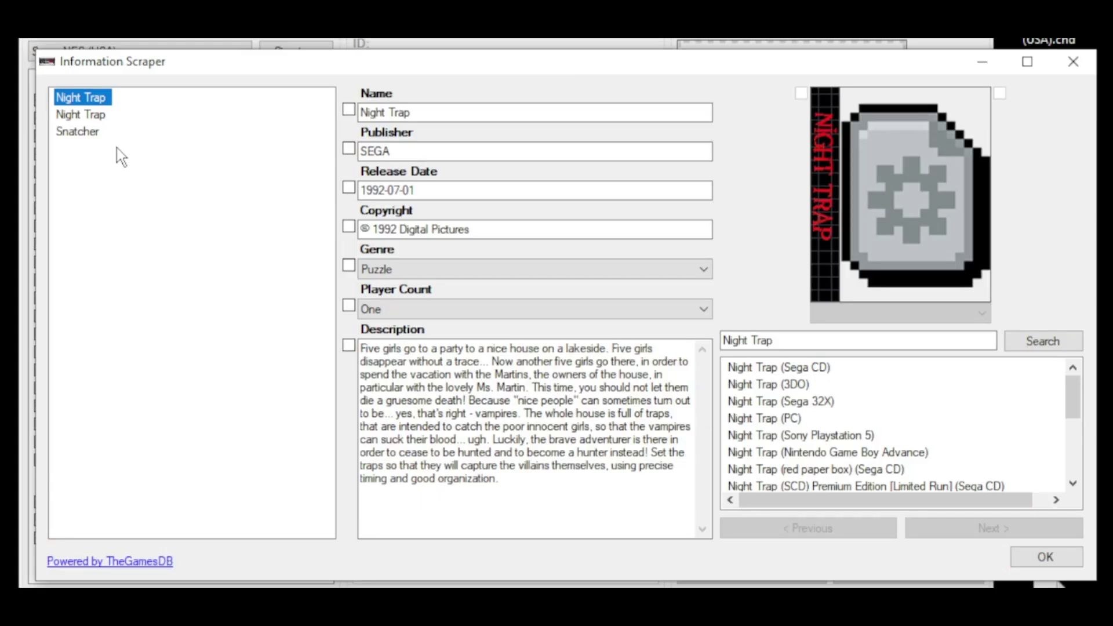
{"action": "left_click", "coordinate": [787, 371]}
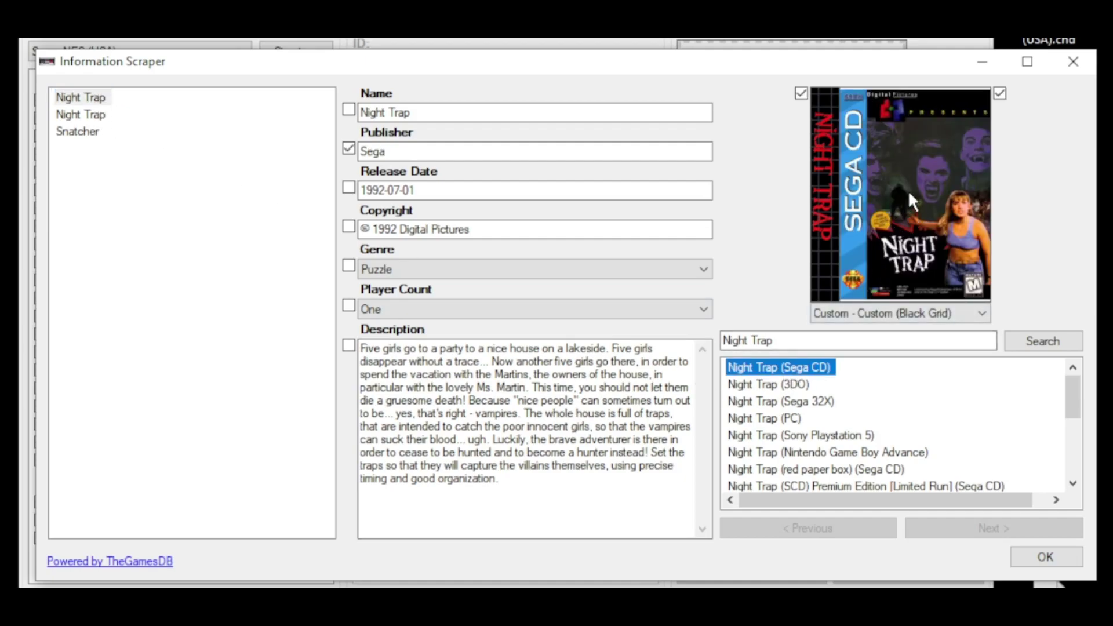
{"action": "left_click", "coordinate": [270, 132]}
{"action": "left_click", "coordinate": [1055, 556]}
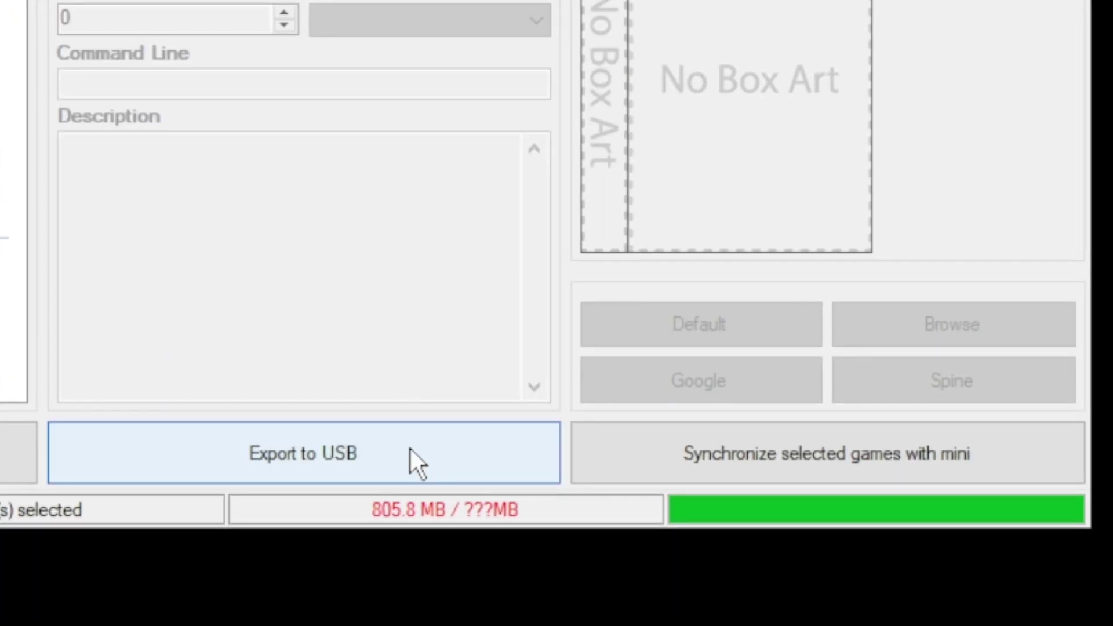
Export the game selection to the G:\ (MINI) USB drive
{"action": "left_click", "coordinate": [411, 449]}
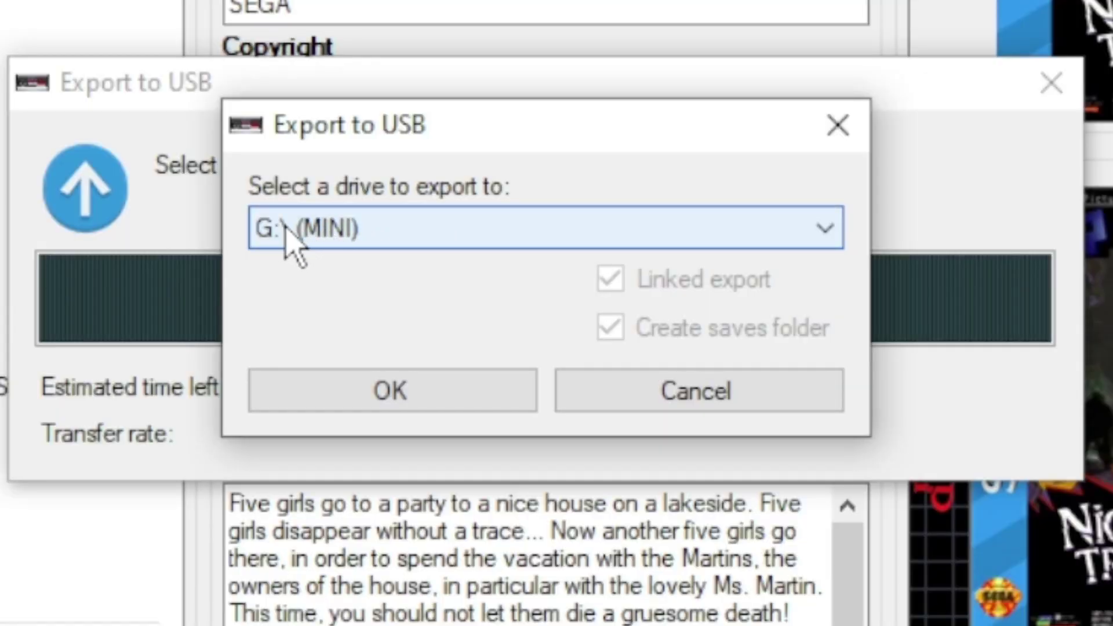
{"action": "left_click", "coordinate": [455, 389]}
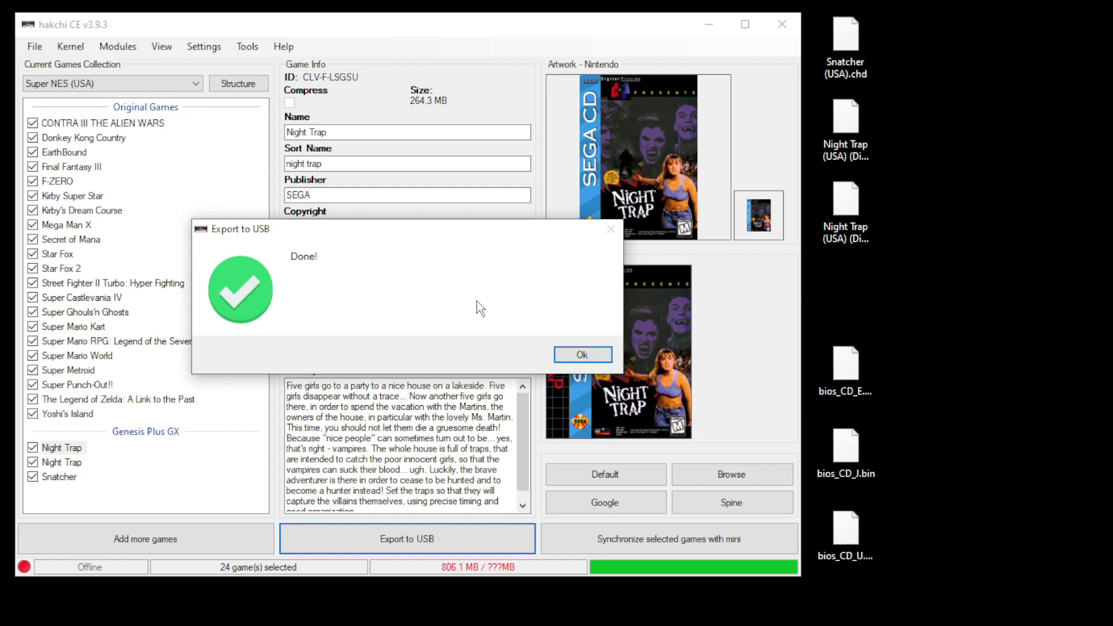
{"action": "left_click", "coordinate": [580, 355]}
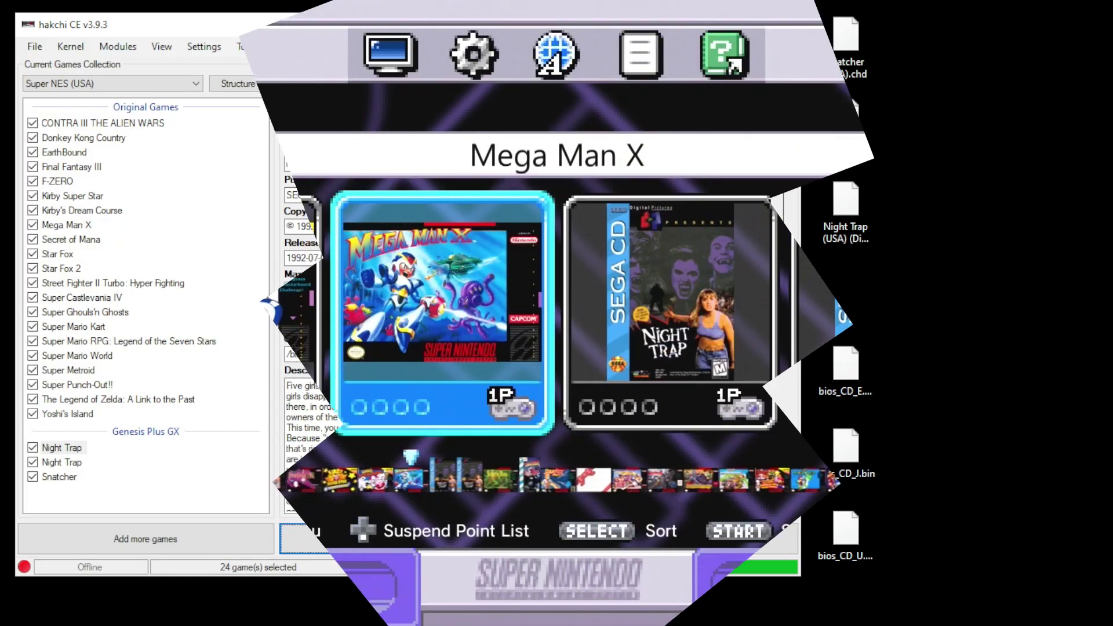
Launch Snatcher from the SNES Classic menu, then exit back to the menu
{"action": "key", "text": "Right"}
{"action": "key", "text": "Right"}
{"action": "key", "text": "Right"}
{"action": "key", "text": "Right"}
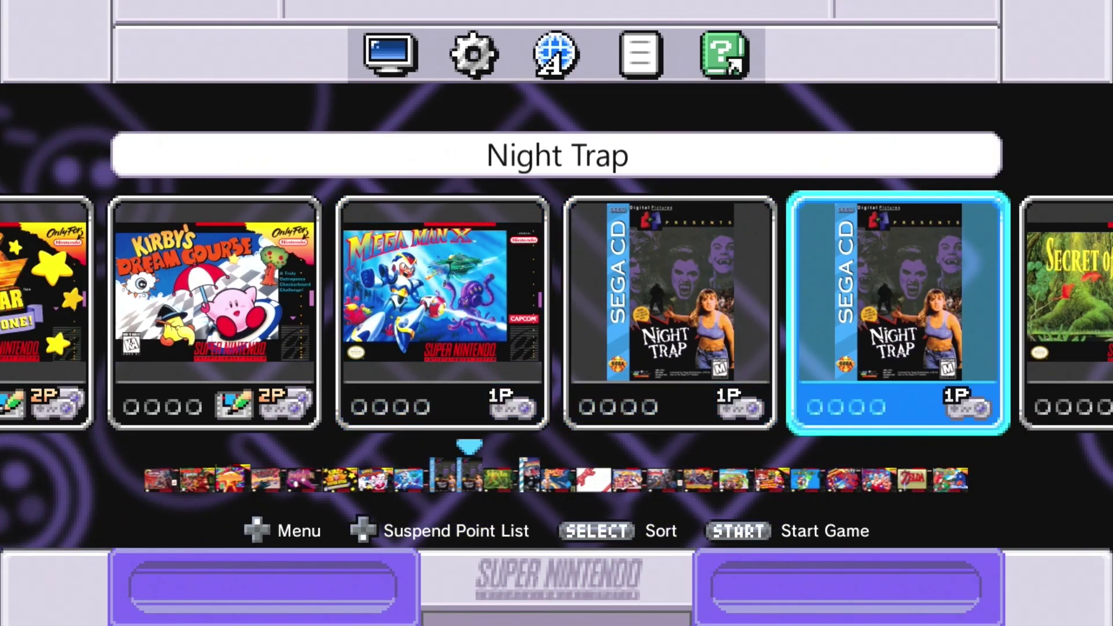
{"action": "key", "text": "Right"}
{"action": "key", "text": "Left"}
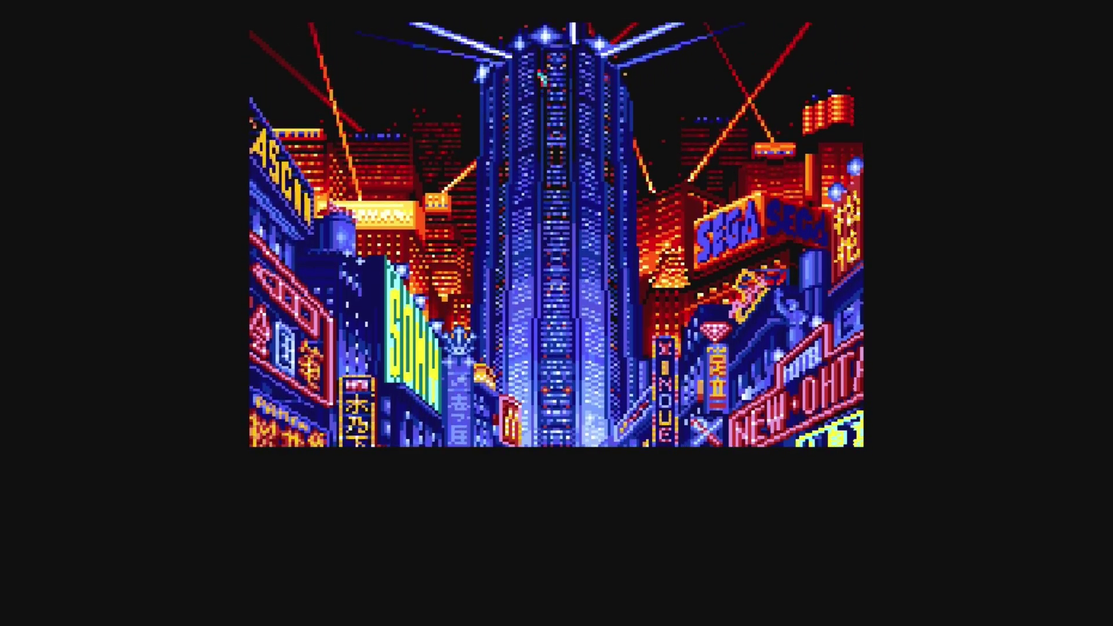
{"action": "key", "text": "Escape"}
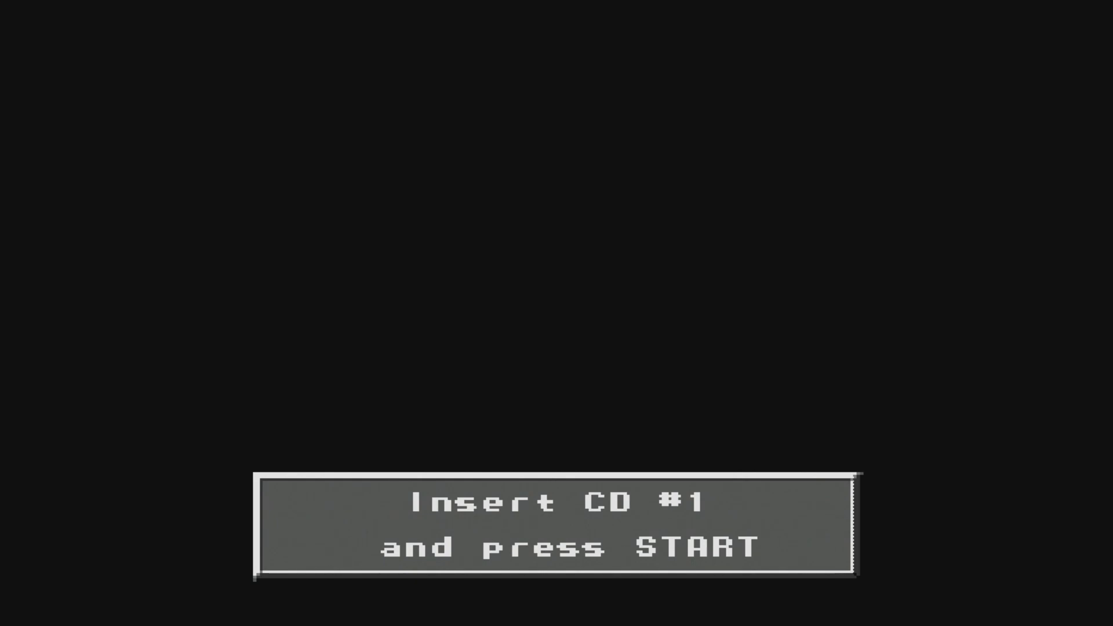
Open RetroArch's Disc Control from the in-game Quick Menu
{"action": "key", "text": "F1"}
{"action": "key", "text": "Down"}
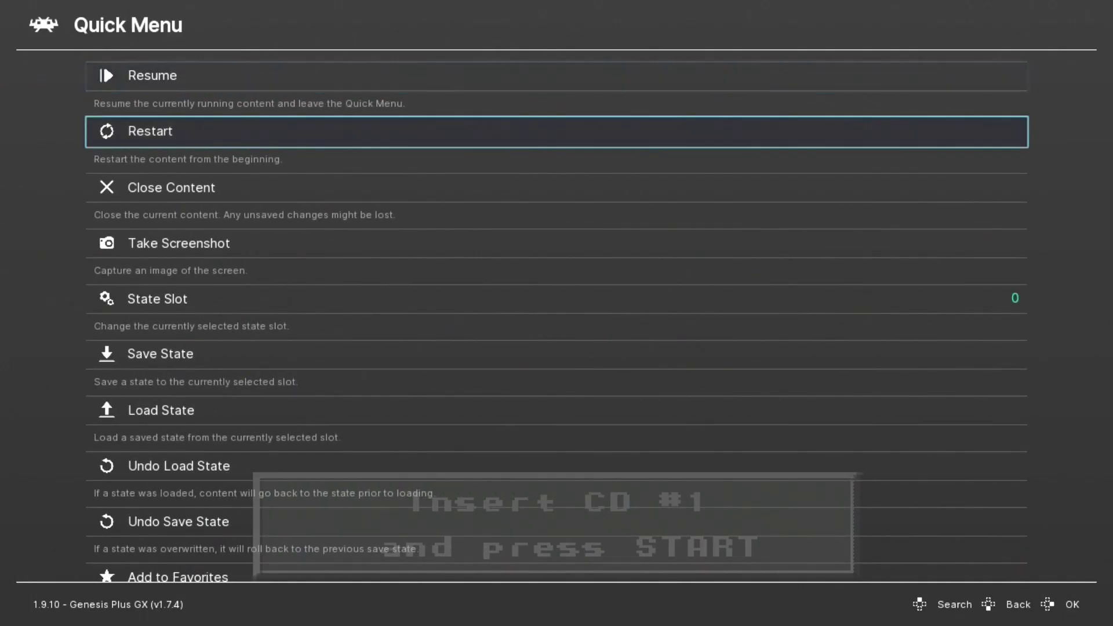
{"action": "key", "text": "Up"}
{"action": "key", "text": "Up"}
{"action": "key", "text": "Up"}
{"action": "key", "text": "Up"}
{"action": "key", "text": "Up"}
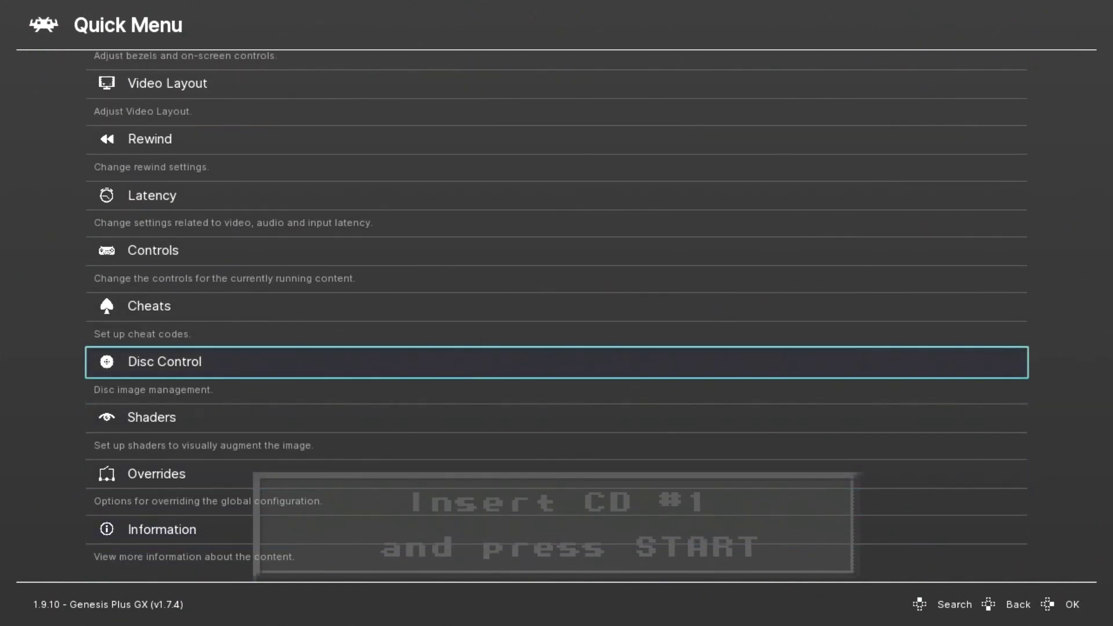
{"action": "key", "text": "Up"}
{"action": "key", "text": "Down"}
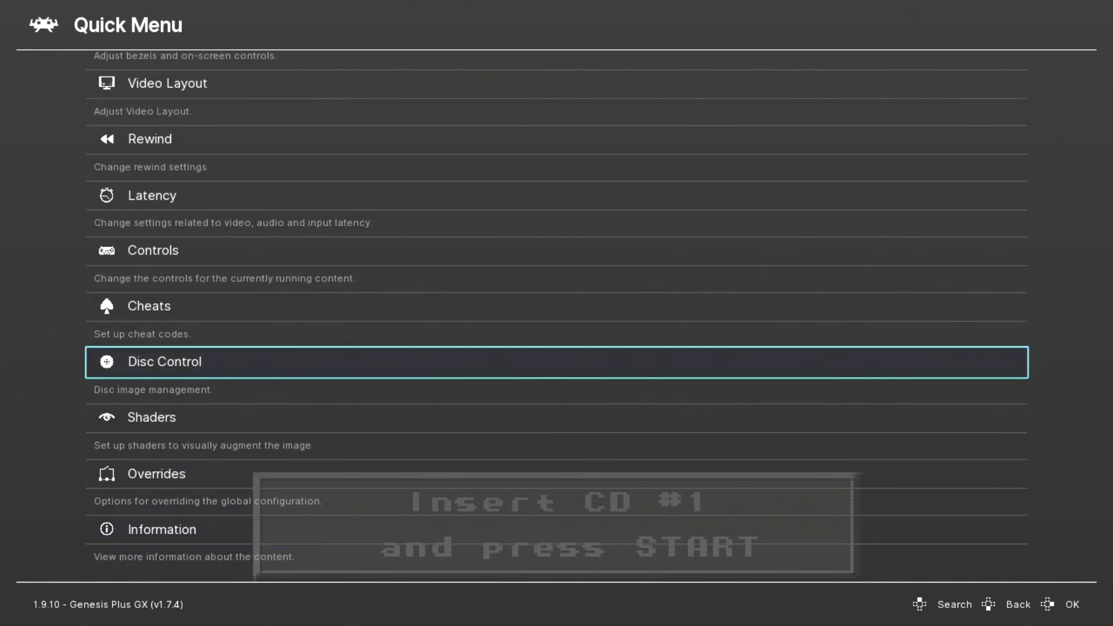
{"action": "key", "text": "Return"}
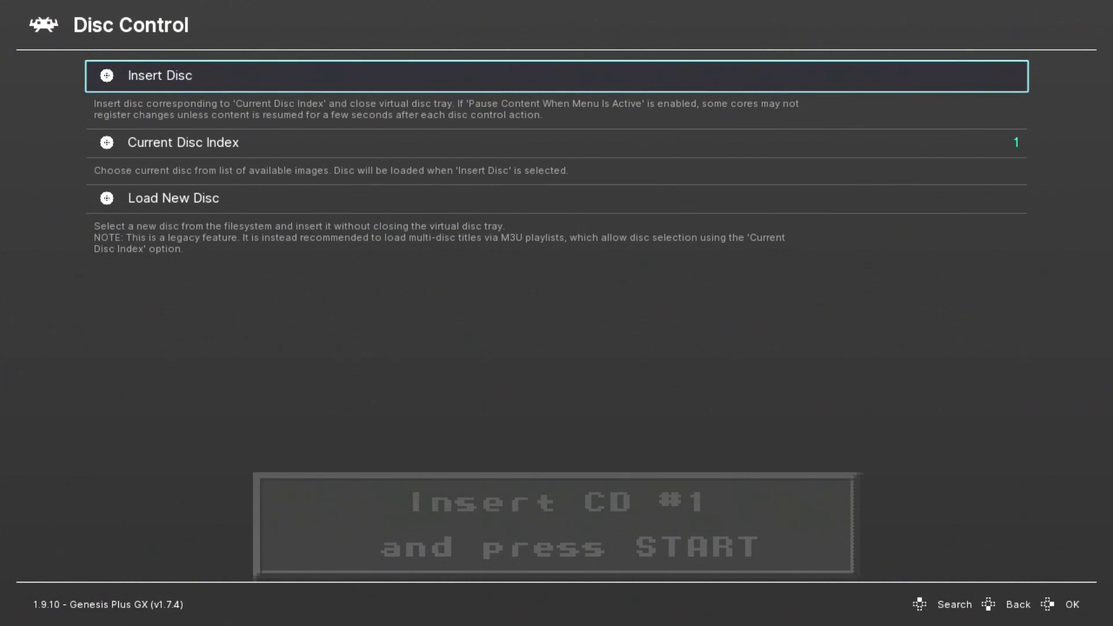
Choose Load New Disc and browse up to the folder of all games
{"action": "key", "text": "Down"}
{"action": "key", "text": "Down"}
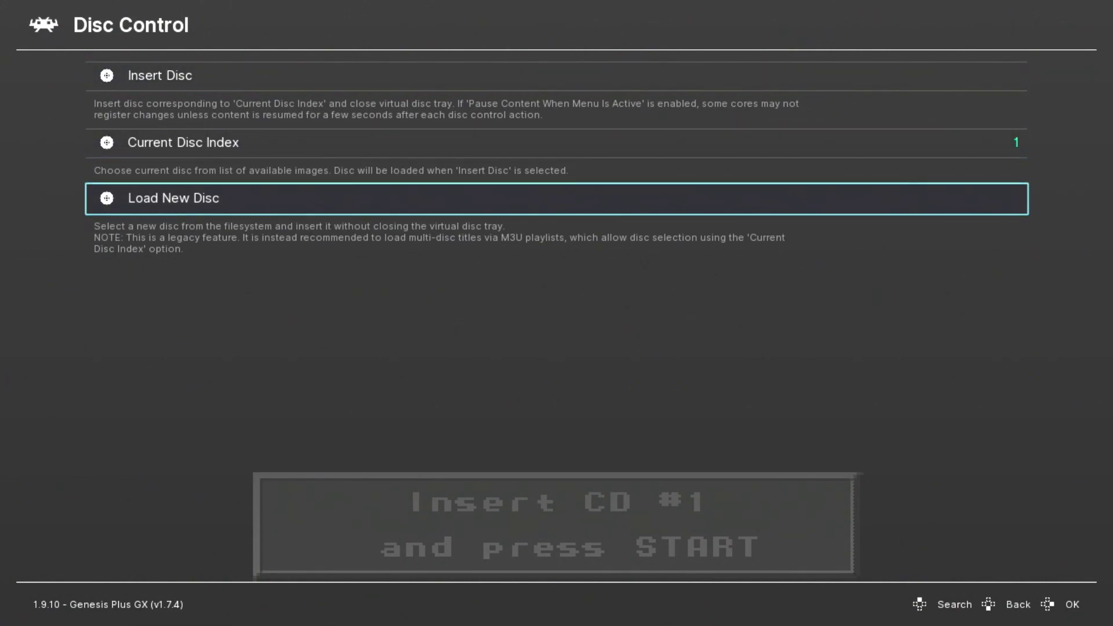
{"action": "key", "text": "Return"}
{"action": "key", "text": "Down"}
{"action": "key", "text": "Down"}
{"action": "key", "text": "Down"}
{"action": "key", "text": "Up"}
{"action": "key", "text": "Up"}
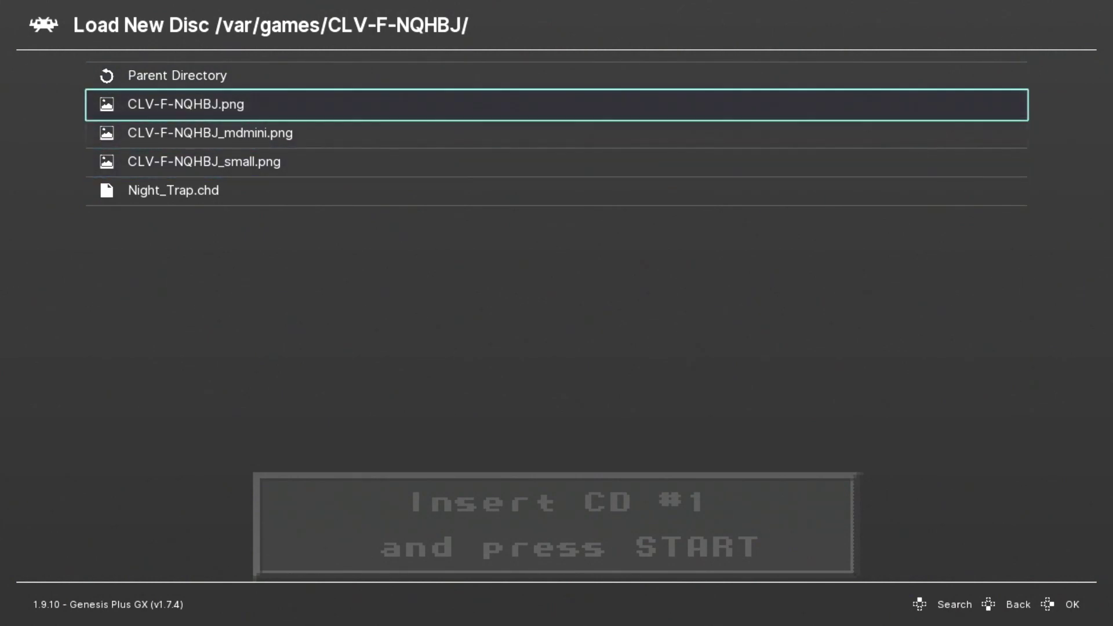
{"action": "key", "text": "Down"}
{"action": "key", "text": "Down"}
{"action": "key", "text": "Down"}
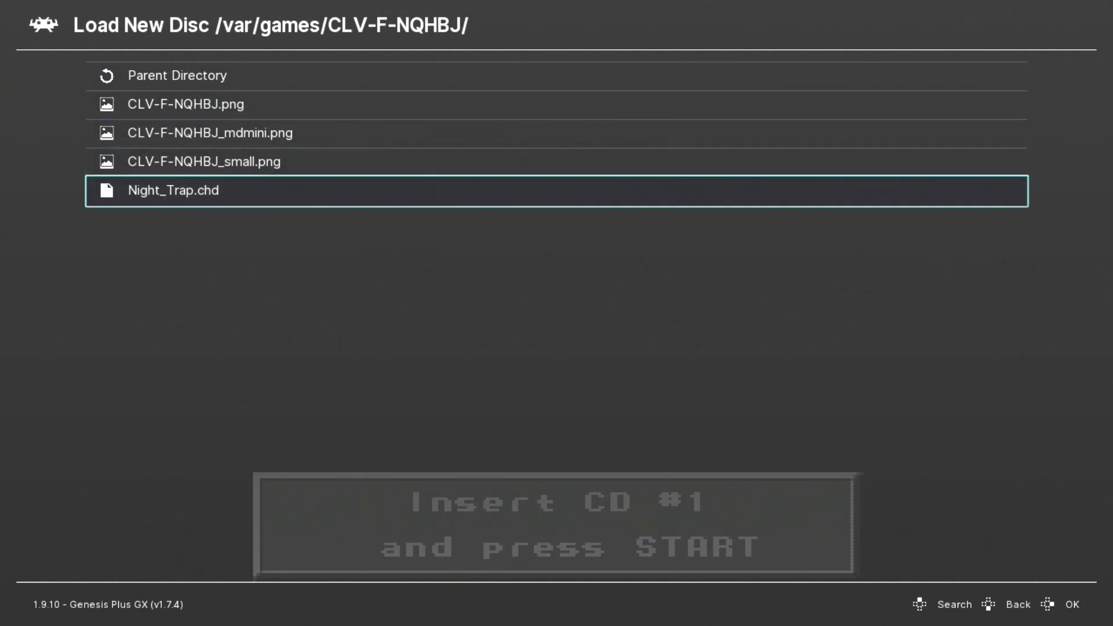
{"action": "key", "text": "Up"}
{"action": "key", "text": "Up"}
{"action": "key", "text": "Up"}
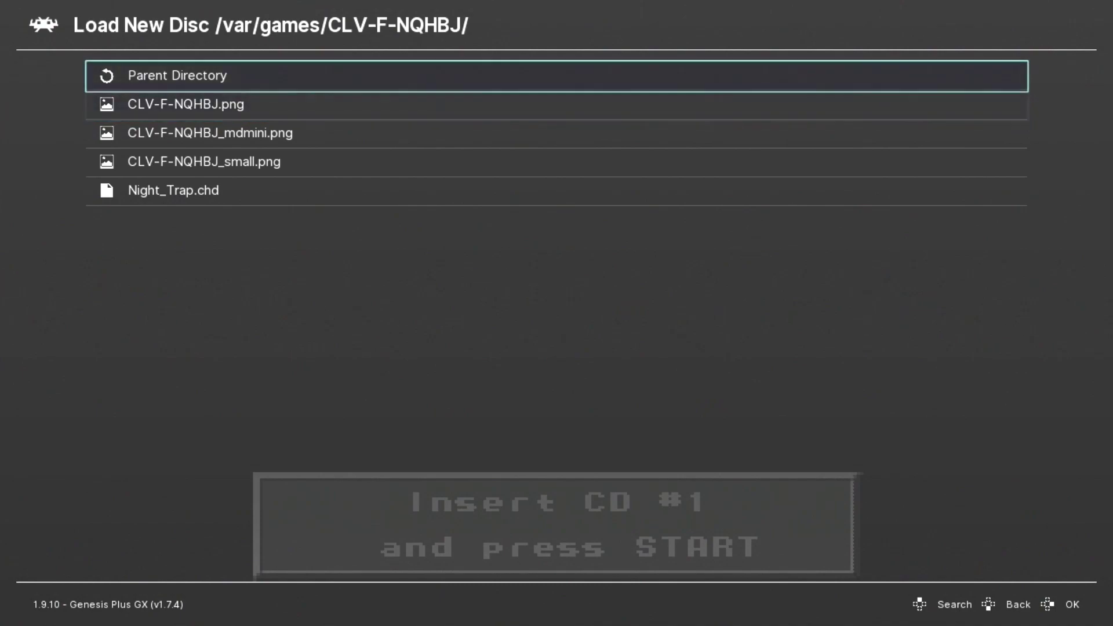
{"action": "key", "text": "Return"}
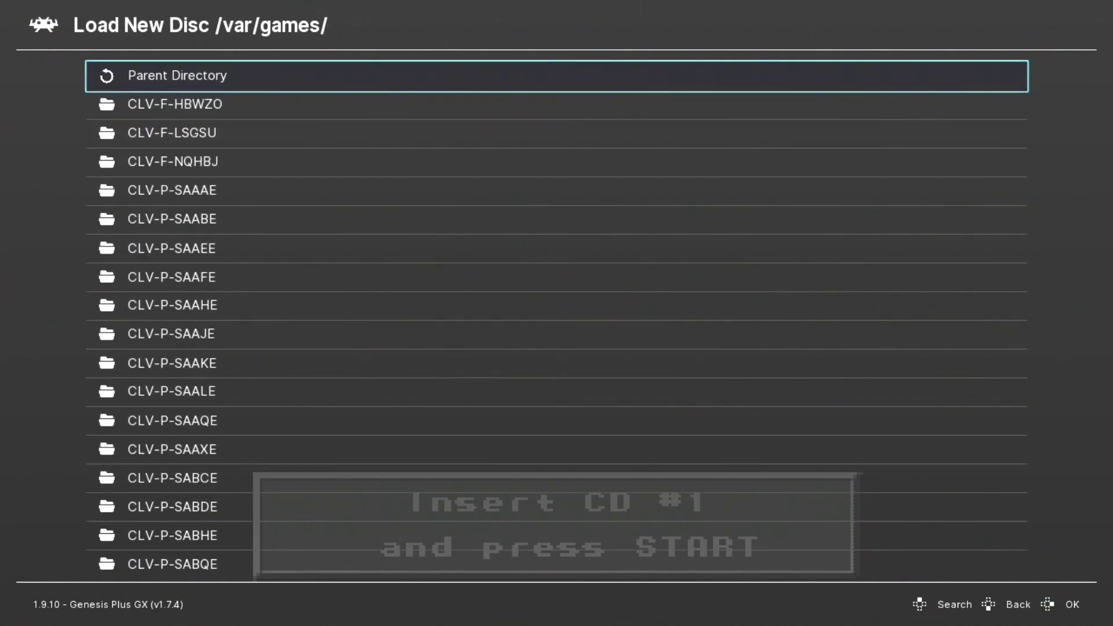
{"action": "key", "text": "Down"}
{"action": "key", "text": "Return"}
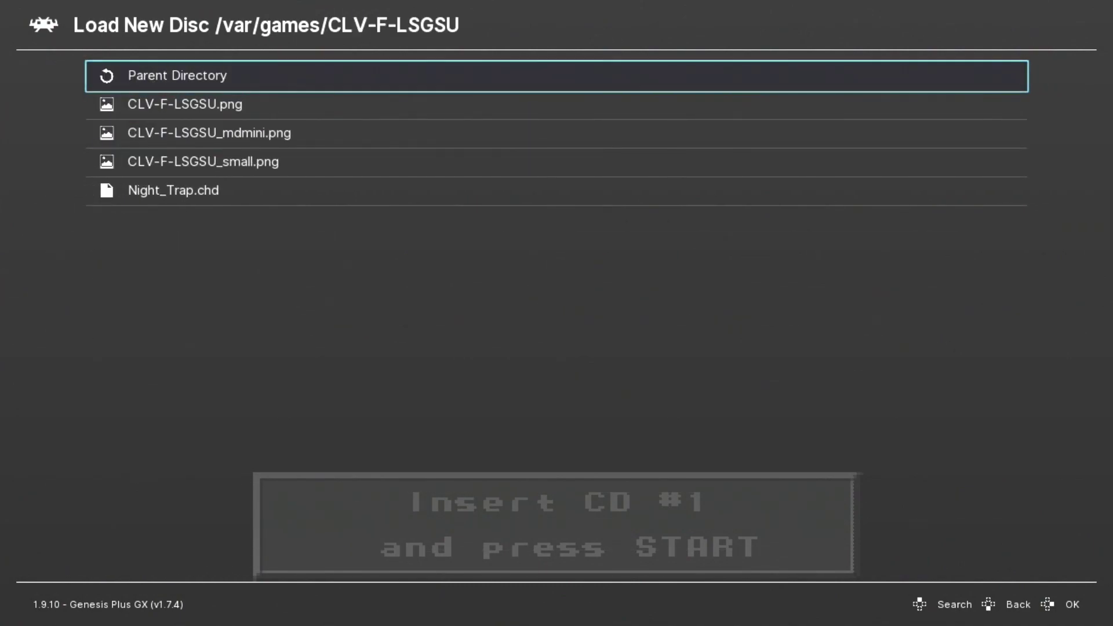
Append Night_Trap.chd from the CLV-F-LSGSU folder as disc 2
{"action": "key", "text": "Return"}
{"action": "key", "text": "Up"}
{"action": "key", "text": "Return"}
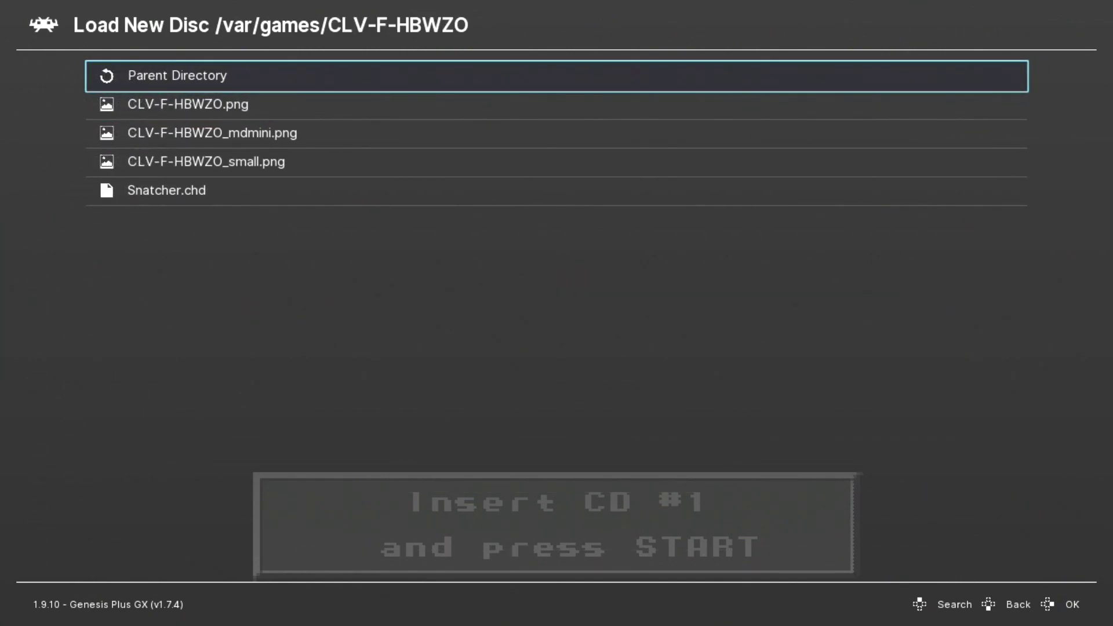
{"action": "key", "text": "Return"}
{"action": "key", "text": "Down"}
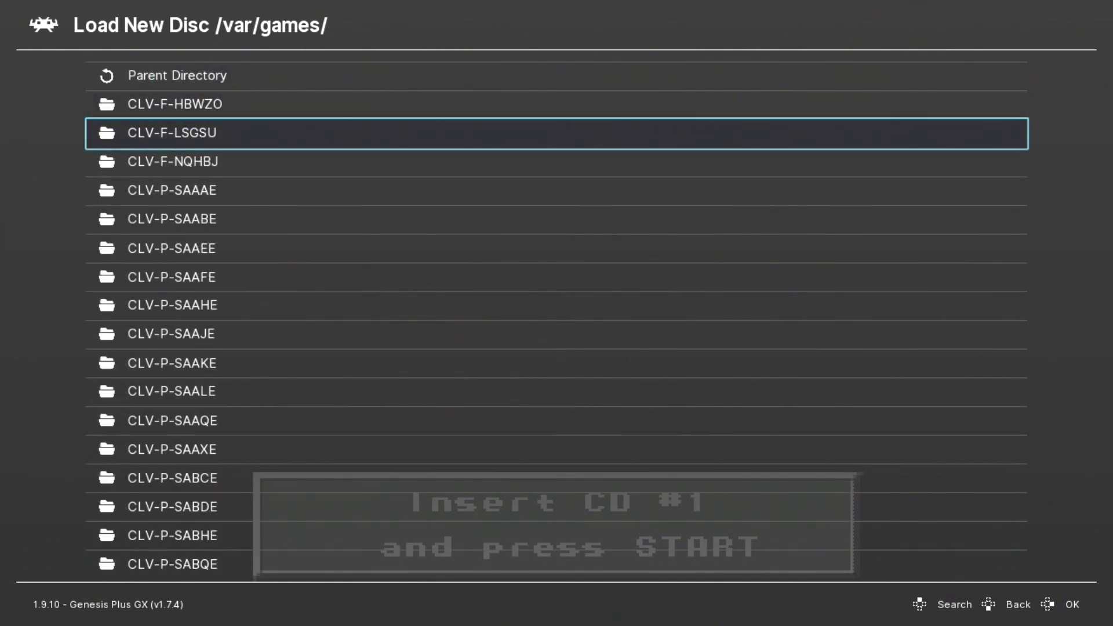
{"action": "key", "text": "Return"}
{"action": "key", "text": "Down"}
{"action": "key", "text": "Down"}
{"action": "key", "text": "Down"}
{"action": "key", "text": "Down"}
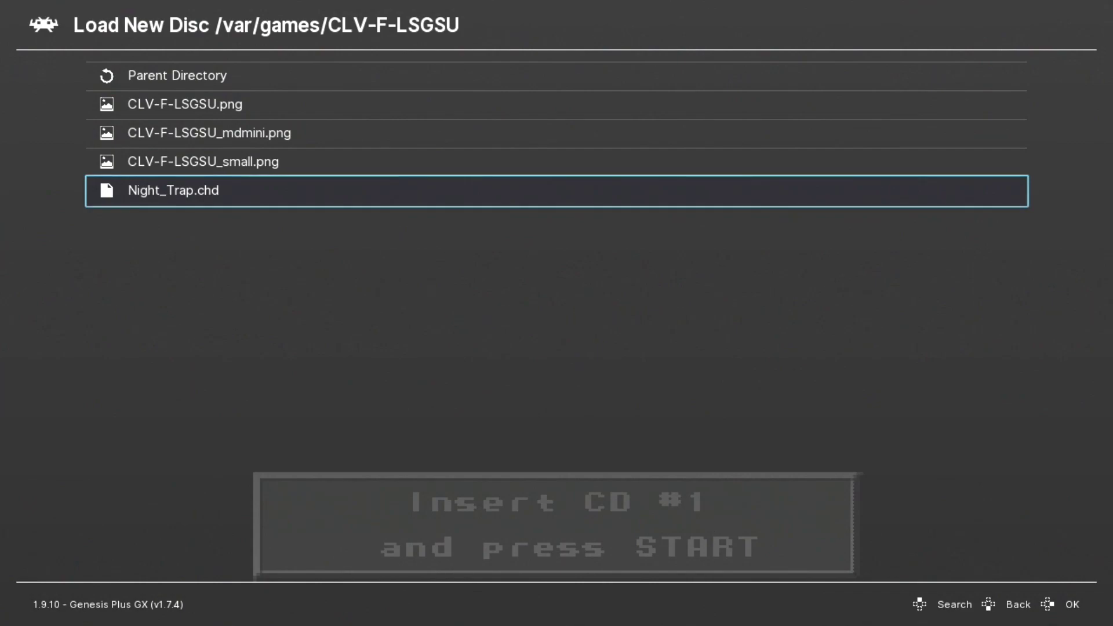
{"action": "key", "text": "Return"}
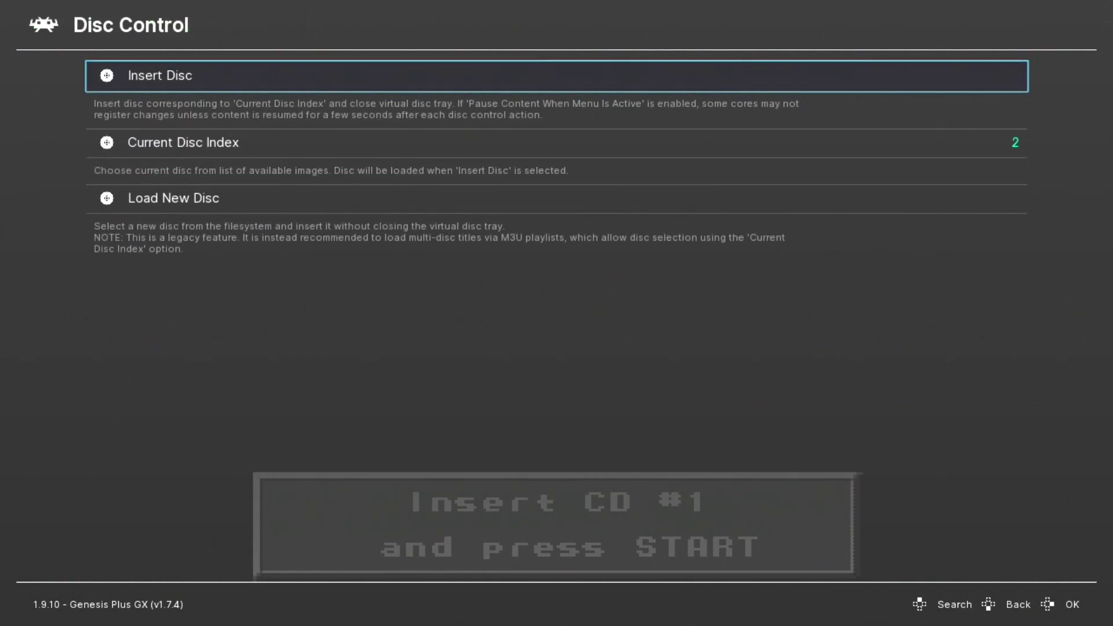
Insert disc 2 of Night Trap, close the virtual disc tray, and return to the running game
{"action": "key", "text": "Return"}
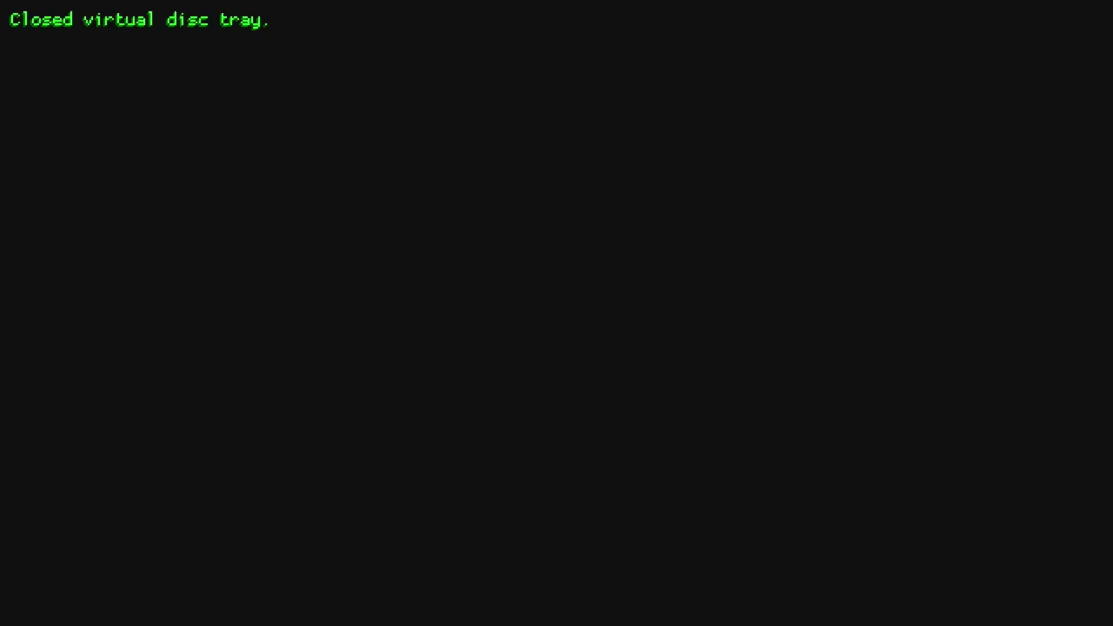